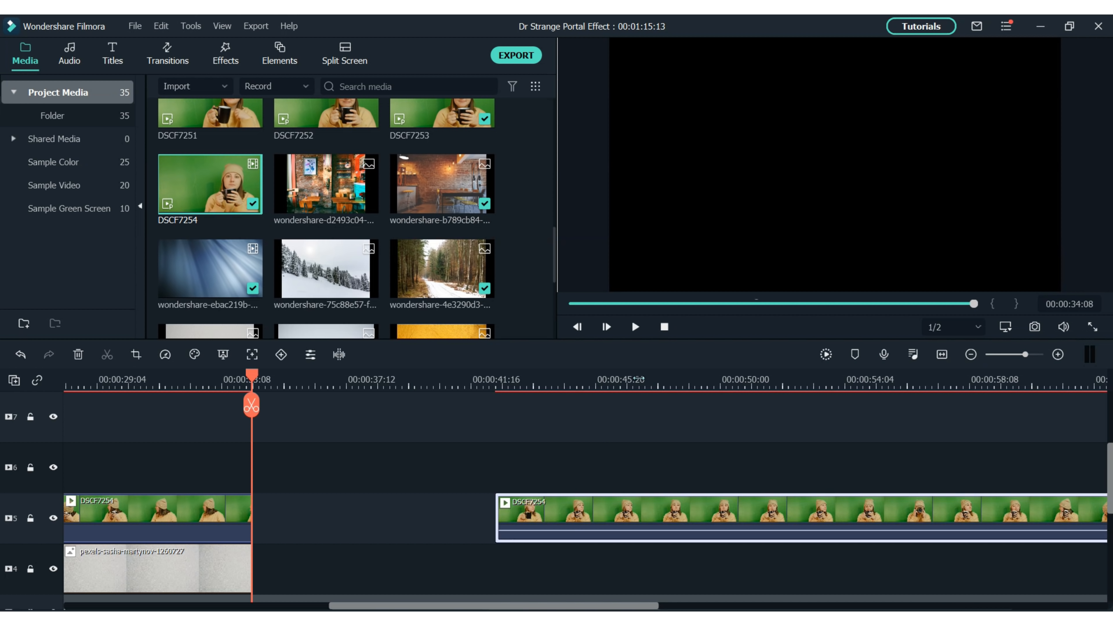
Review the Chroma Key settings of the DSCF7254 green-screen clip and check the keyed result at about 00:00:55:07
left_click(529, 382)
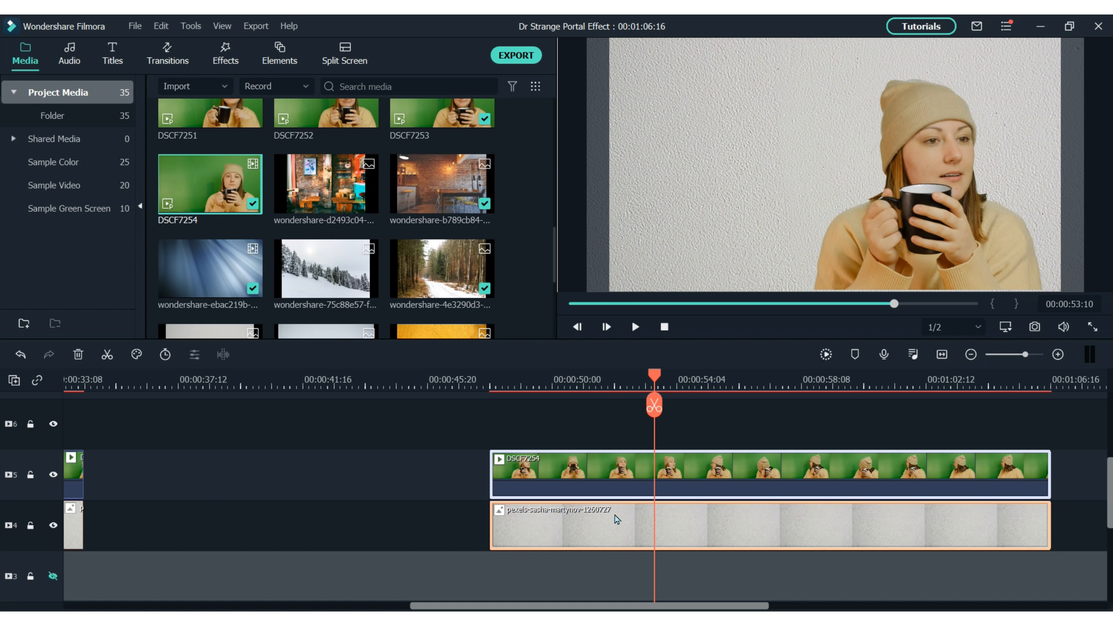
double_click(607, 475)
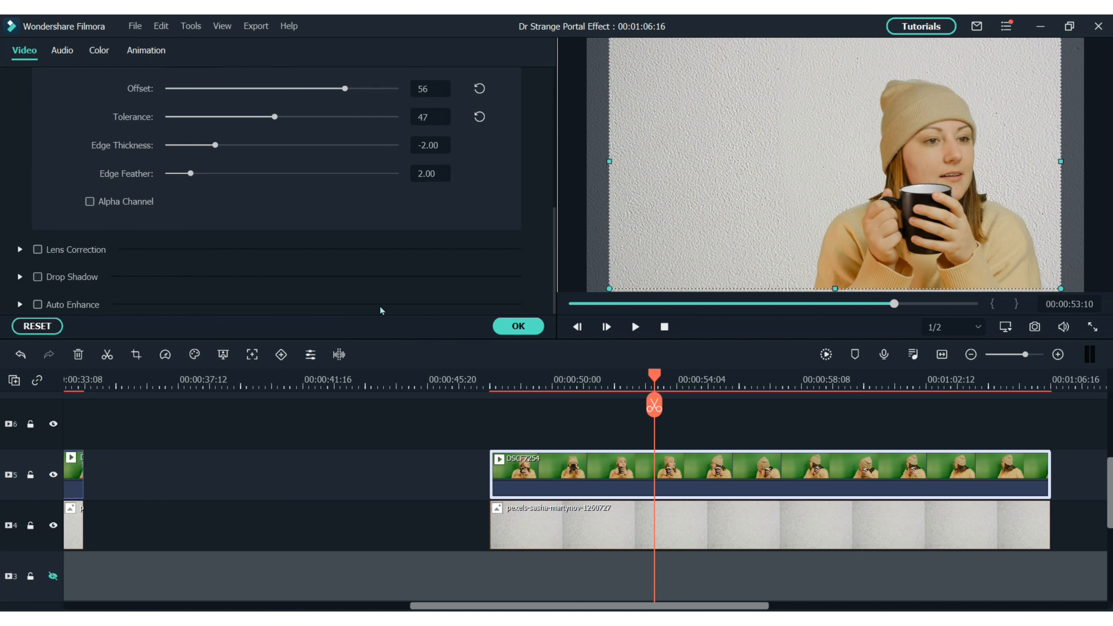
scroll(185, 243, "up", 7)
scroll(184, 245, "down", 3)
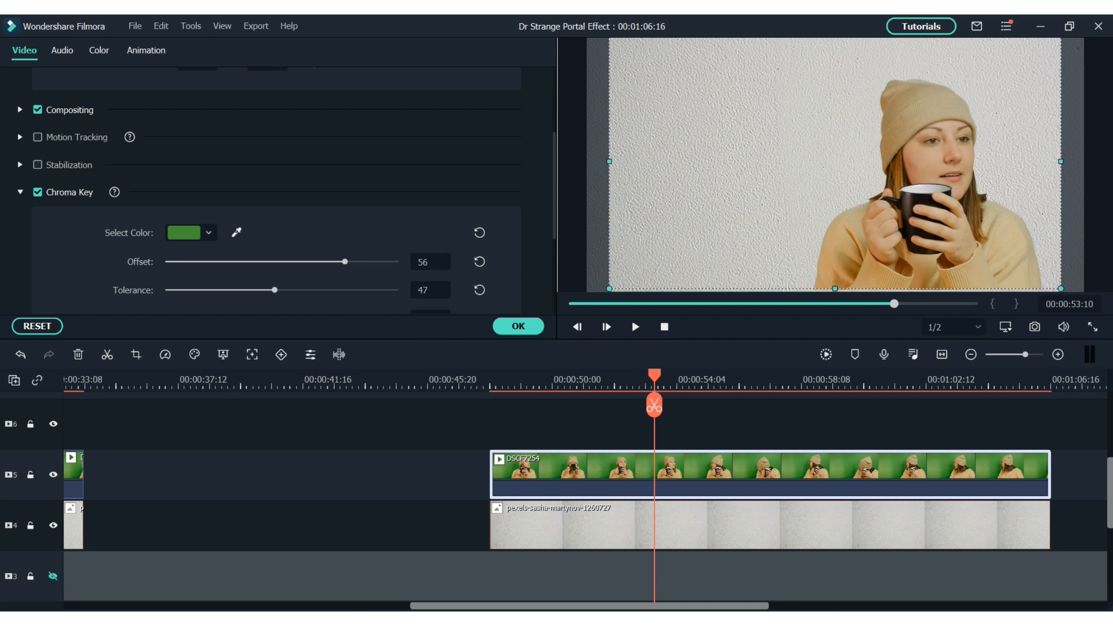
left_click(710, 382)
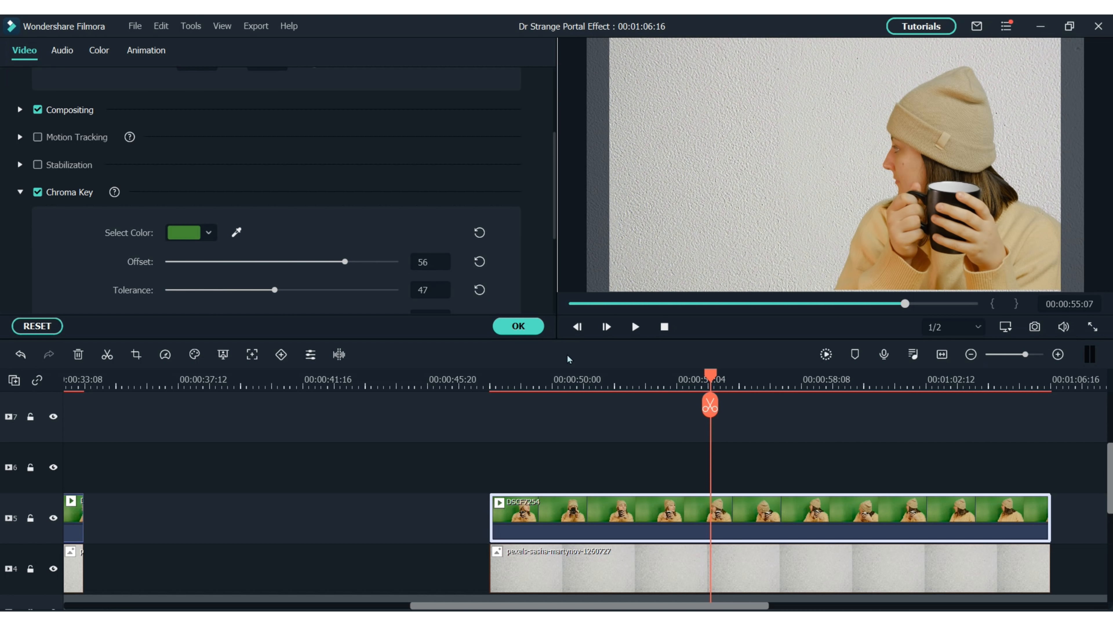
left_click(518, 326)
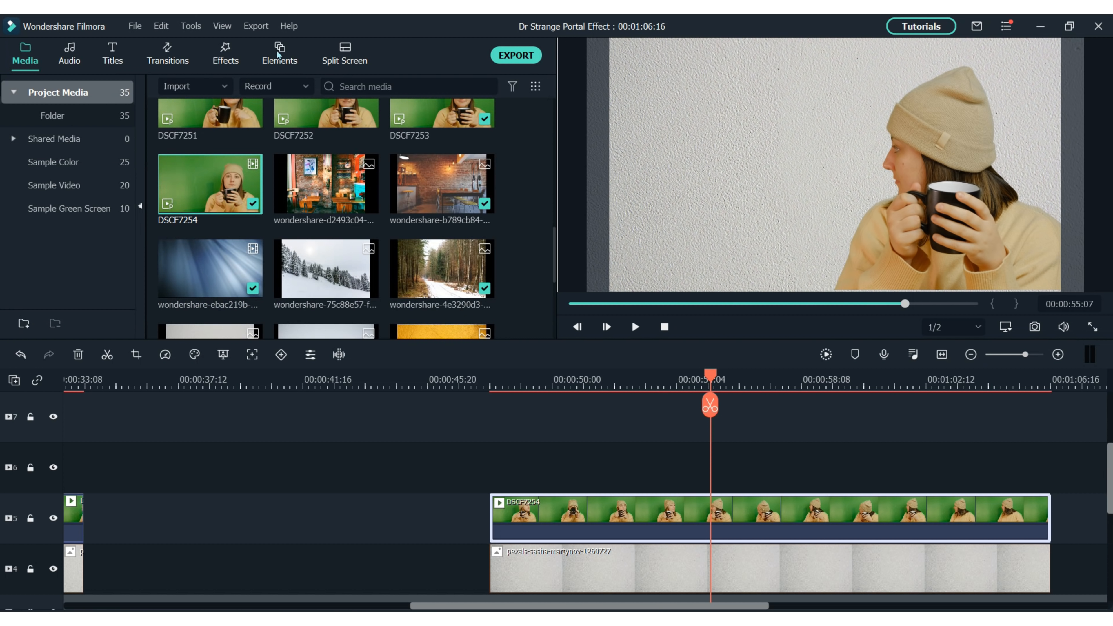
Preview portal elements in the Superheroes Cinematic pack and place Superheroes Cinematic Pack Element 01 on track 6, aligned with the DSCF7254 clip's start
left_click(283, 57)
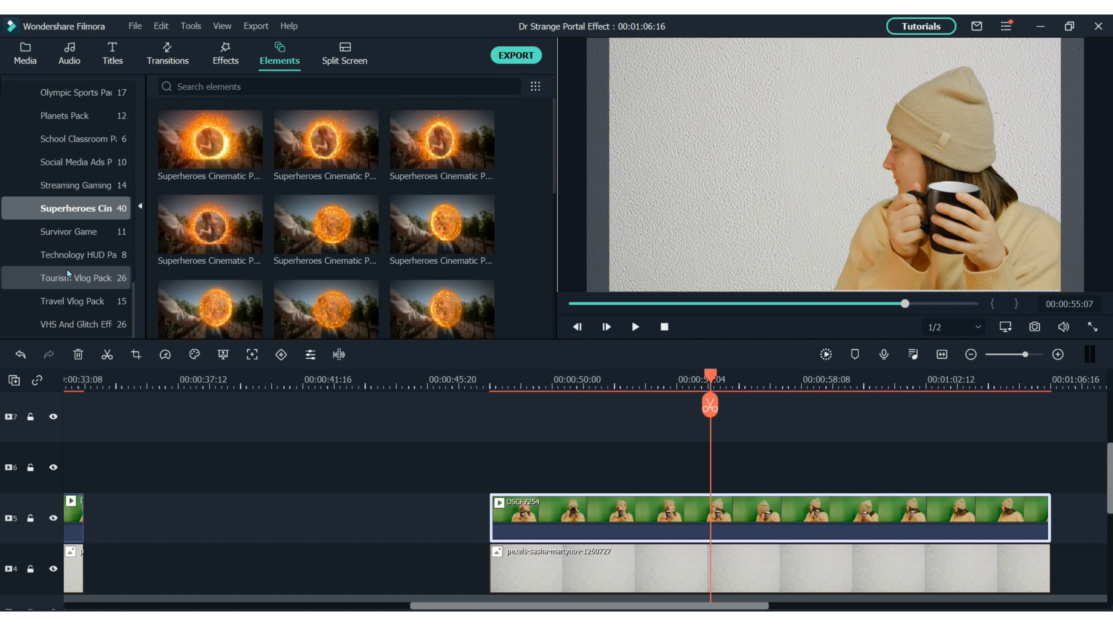
scroll(81, 265, "up", 3)
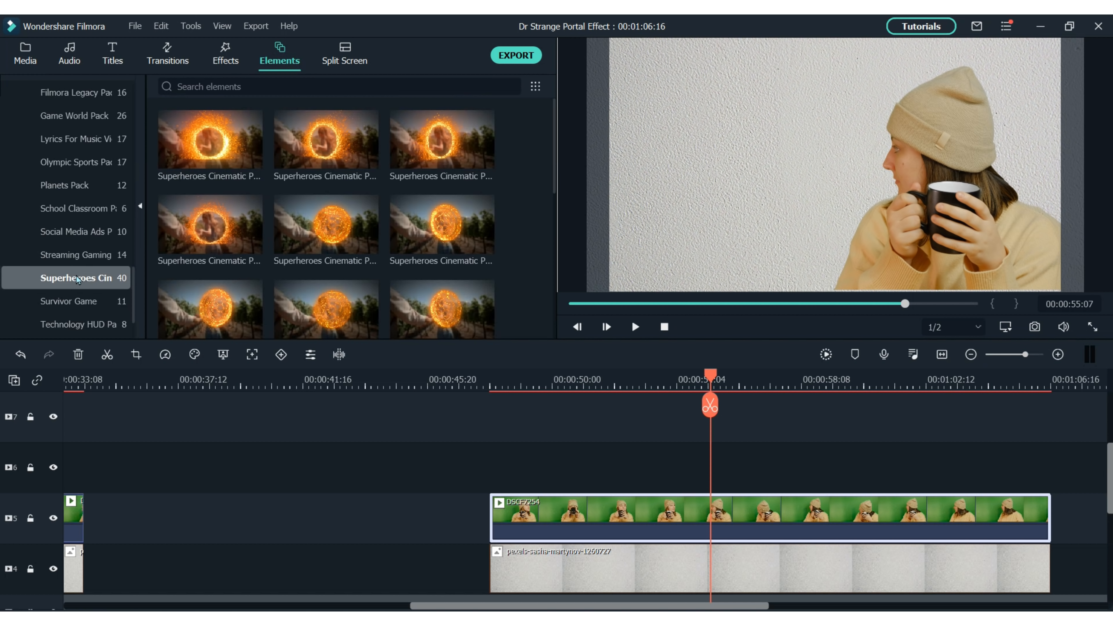
mouse_move(345, 139)
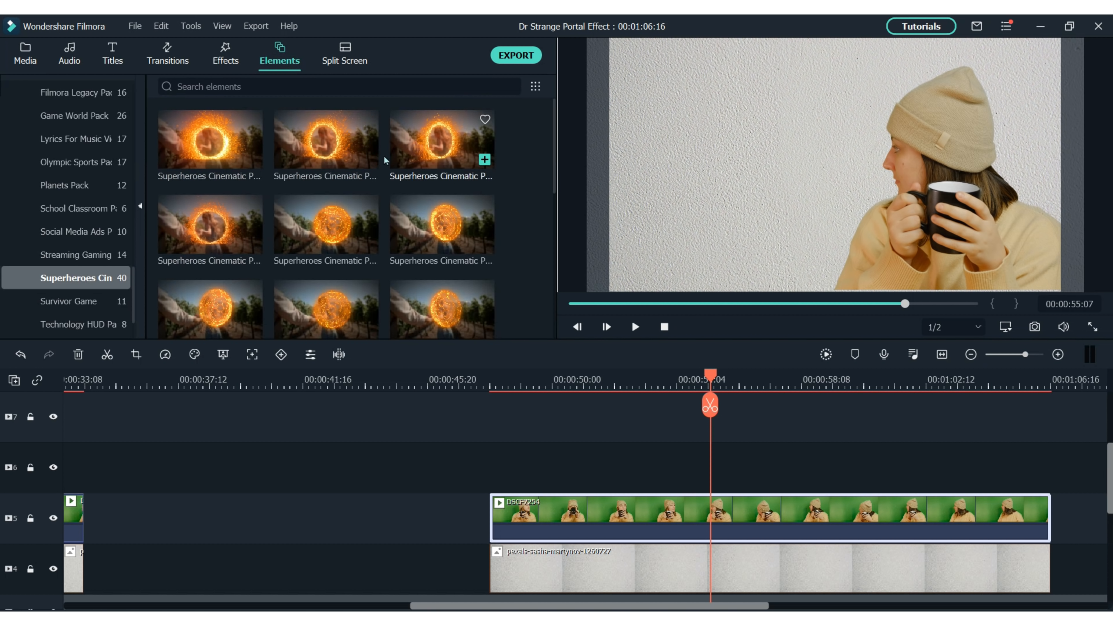
left_click(221, 144)
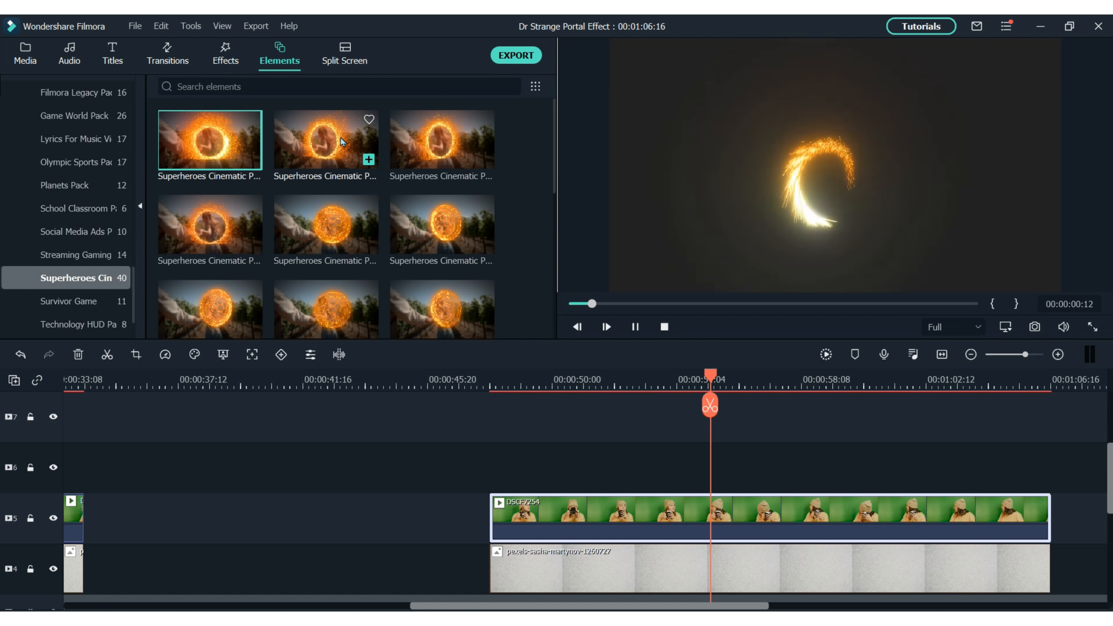
left_click(434, 142)
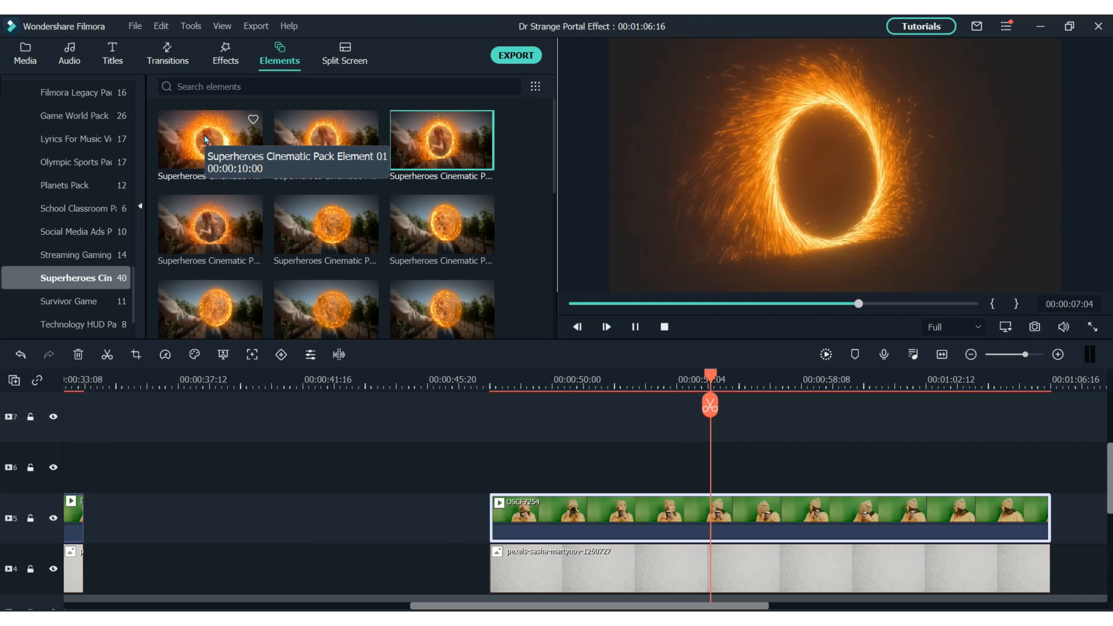
left_click_drag(204, 134, 495, 458)
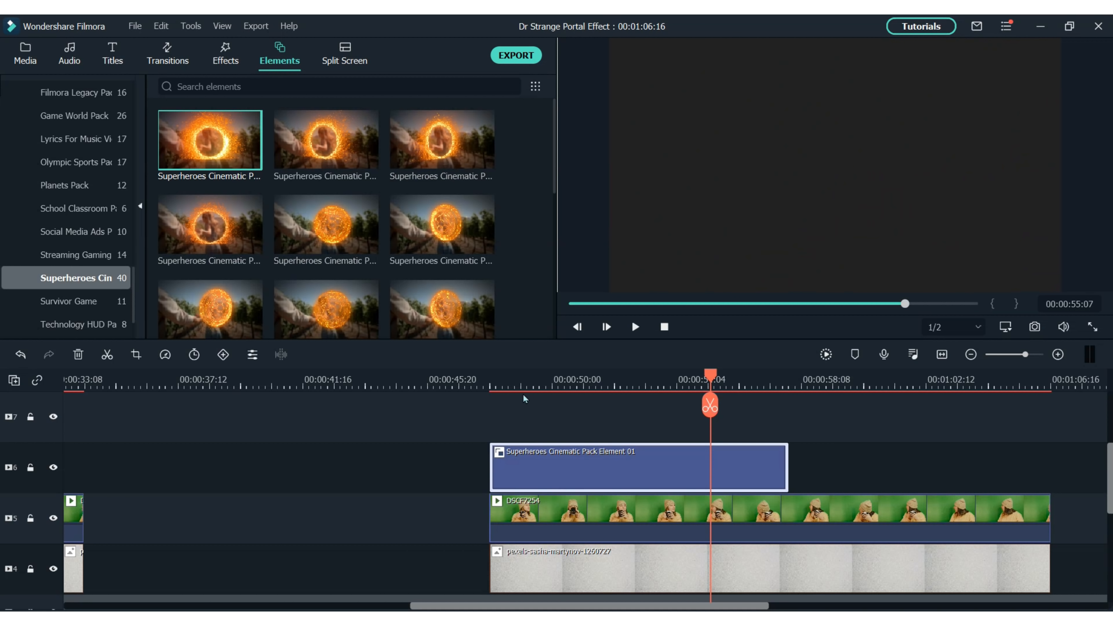
Play back the opening of the portal element over the keyed clip to check how it appears
left_click(521, 376)
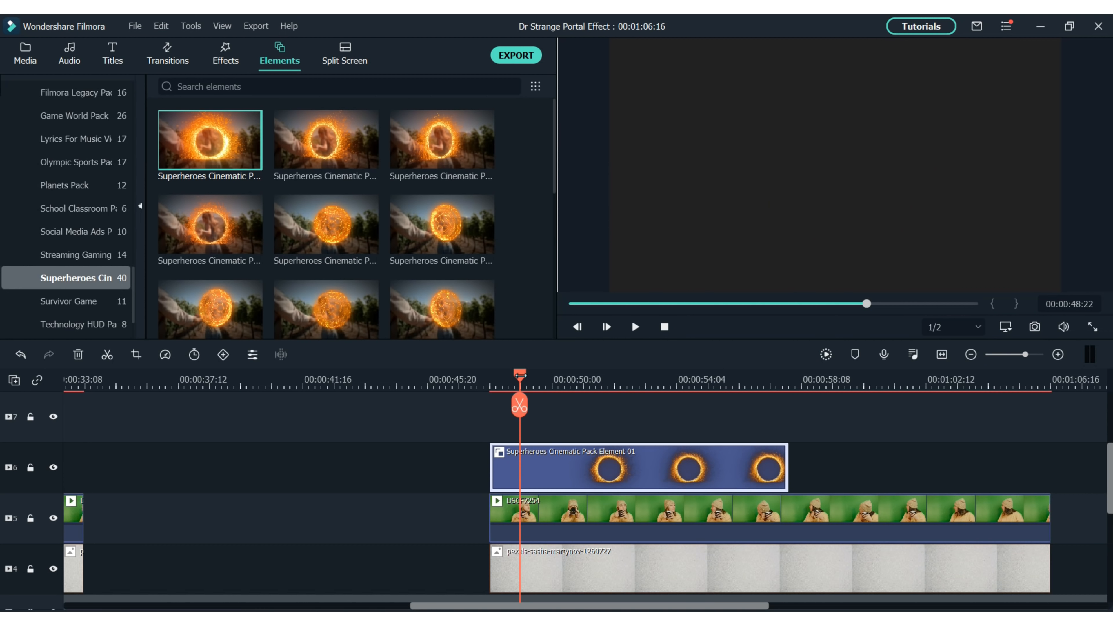
left_click(506, 370)
key("space")
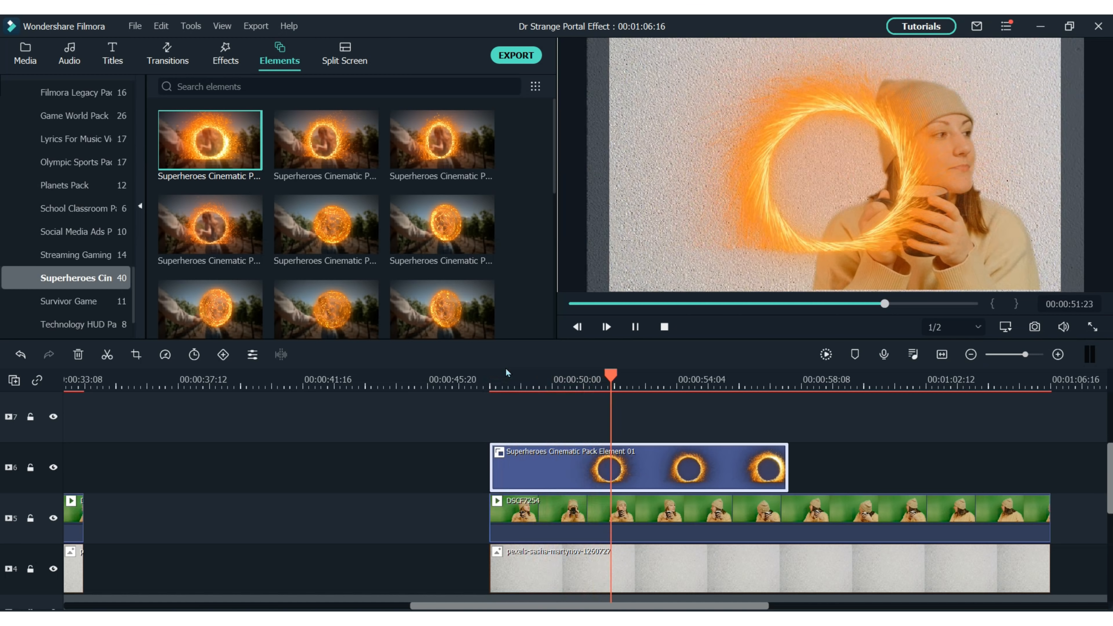
key("space")
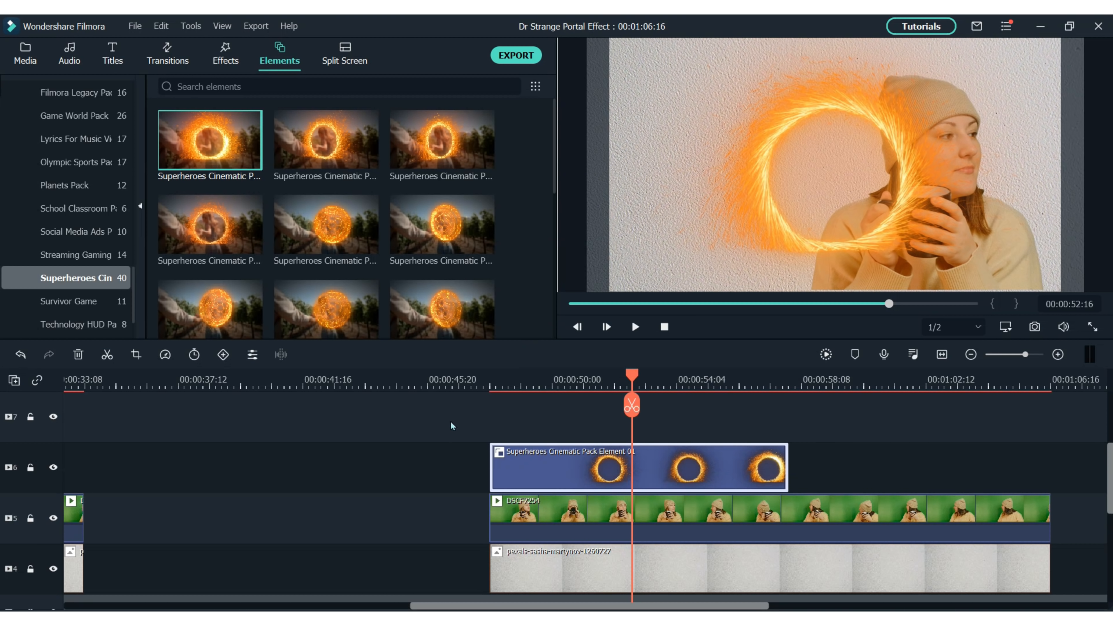
Enlarge the portal element, reshape it into a tall narrow oval and move it over the empty wall beside the woman
double_click(580, 459)
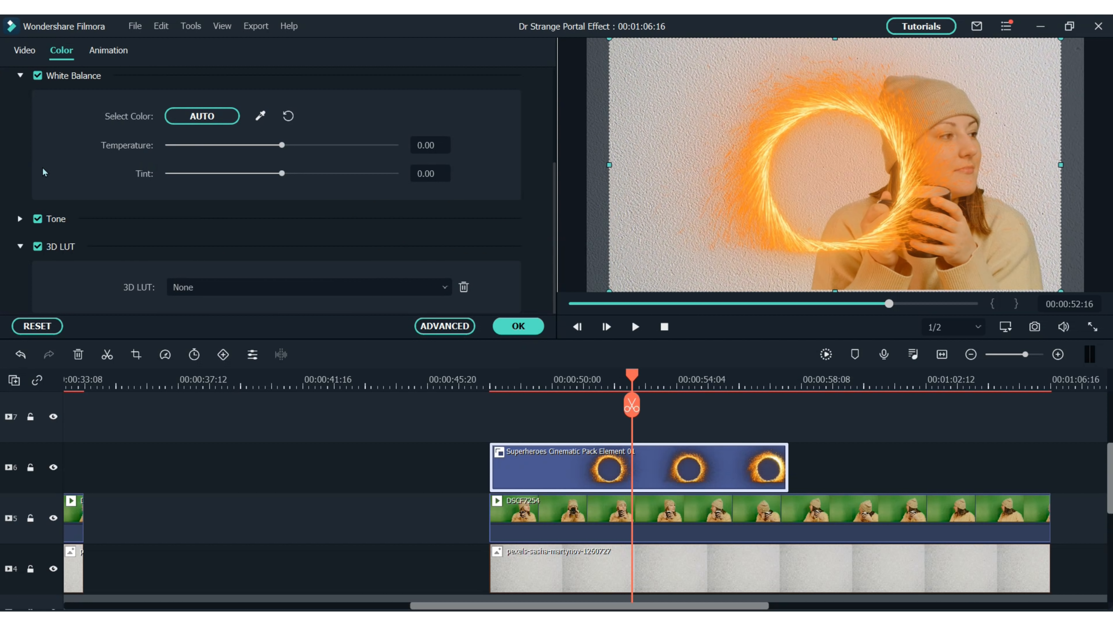
scroll(45, 174, "up", 3)
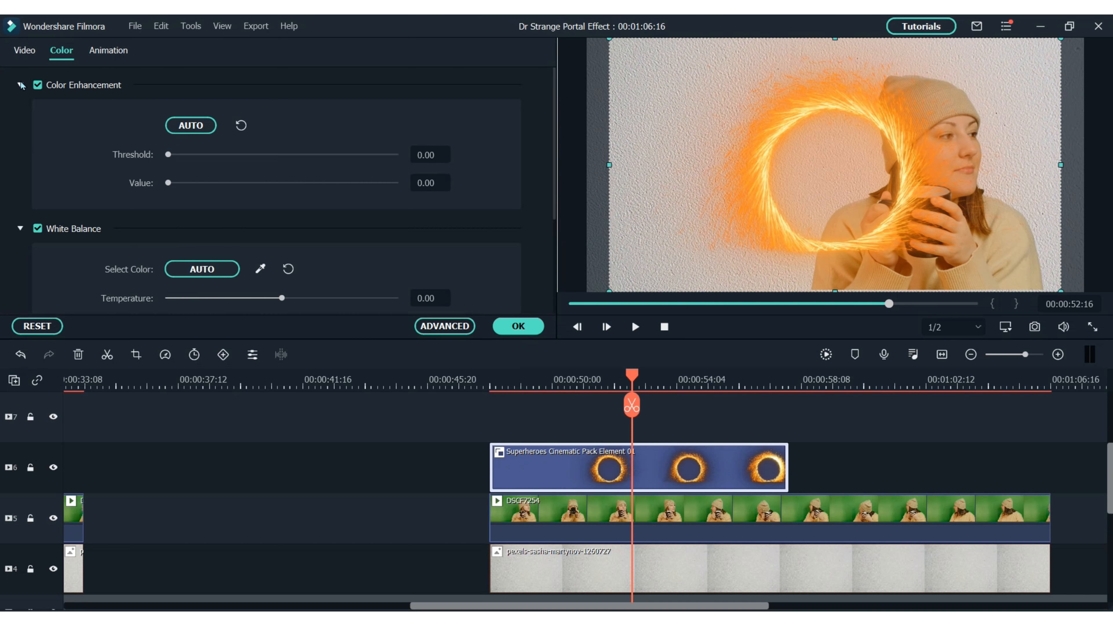
left_click(25, 50)
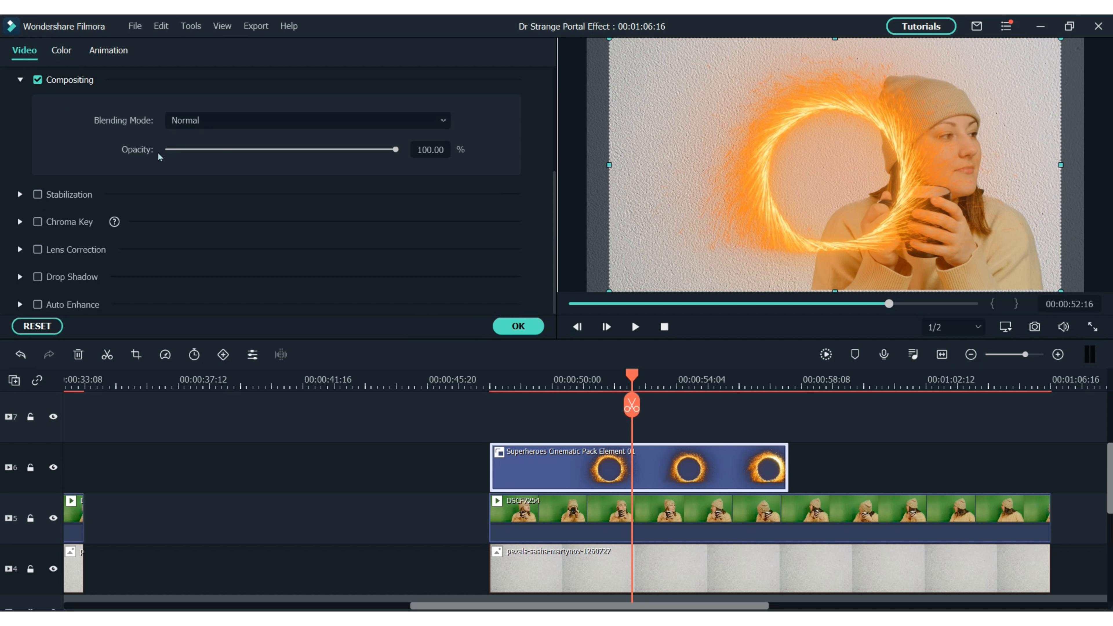
left_click(21, 80)
scroll(263, 184, "up", 3)
left_click_drag(224, 182, 252, 182)
left_click_drag(835, 171, 712, 171)
left_click_drag(1046, 165, 766, 164)
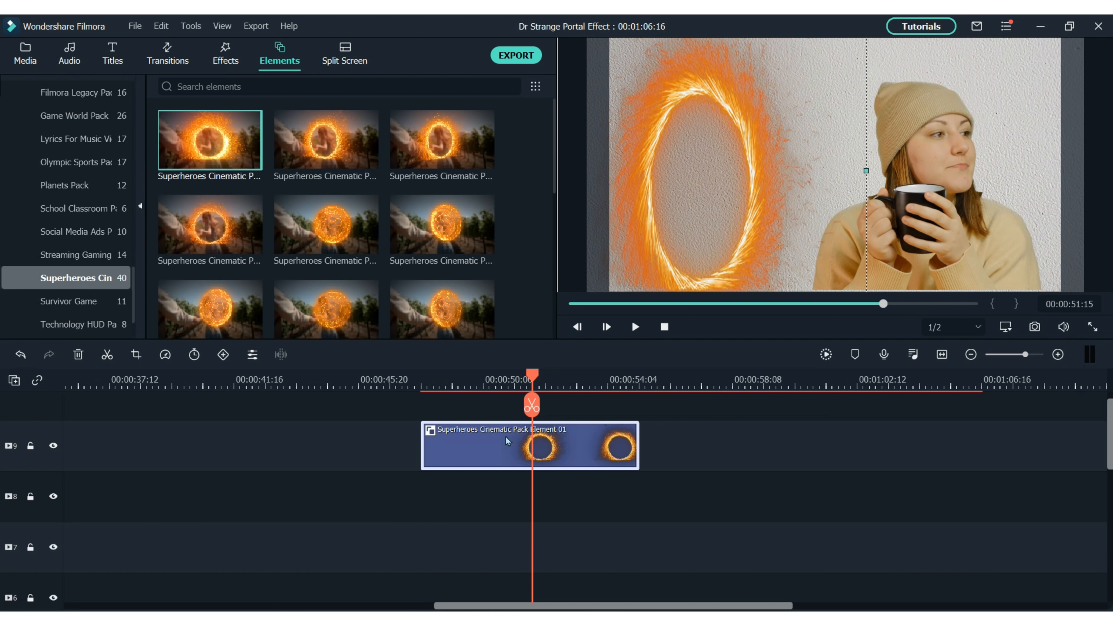
Try 3D LUTs on the portal element, including Game of Thrones, and apply Dark Film
double_click(505, 436)
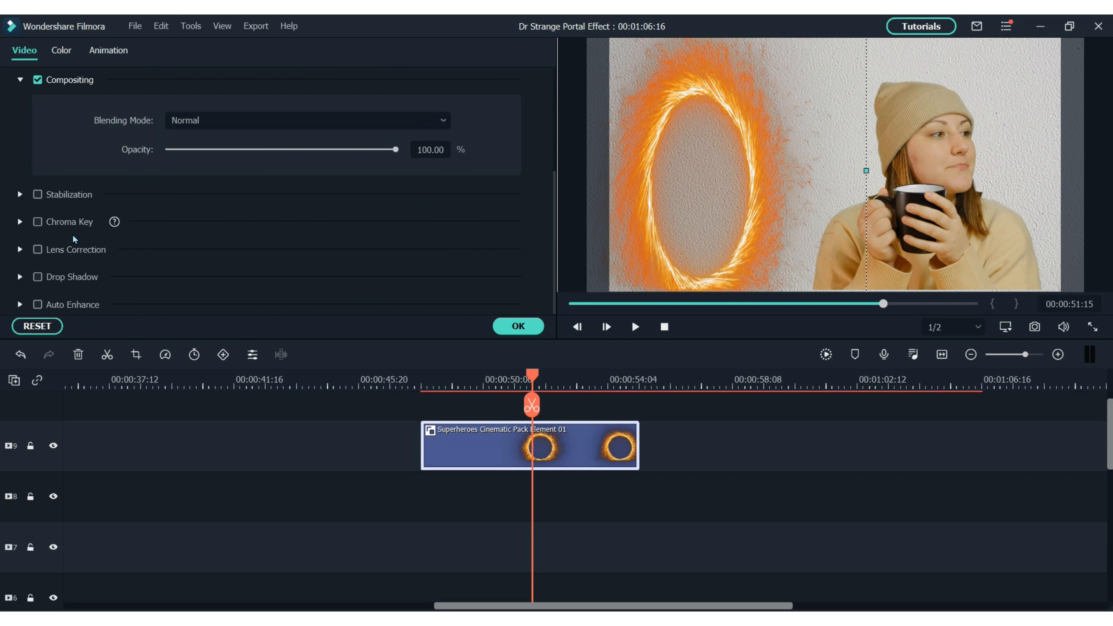
left_click(68, 52)
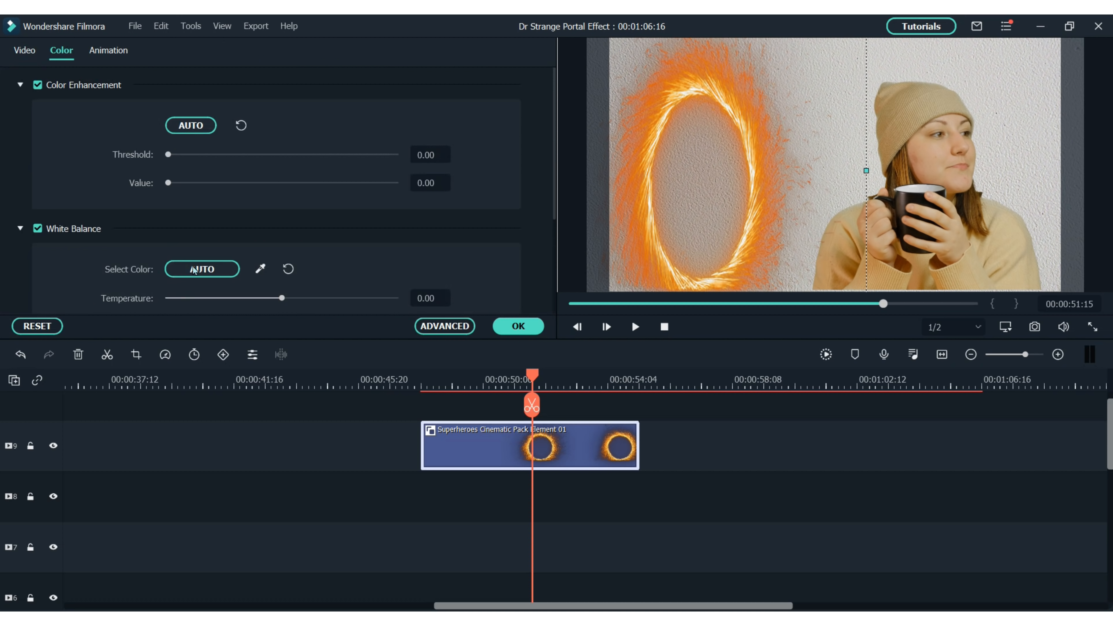
scroll(414, 228, "down", 3)
scroll(351, 287, "down", 1)
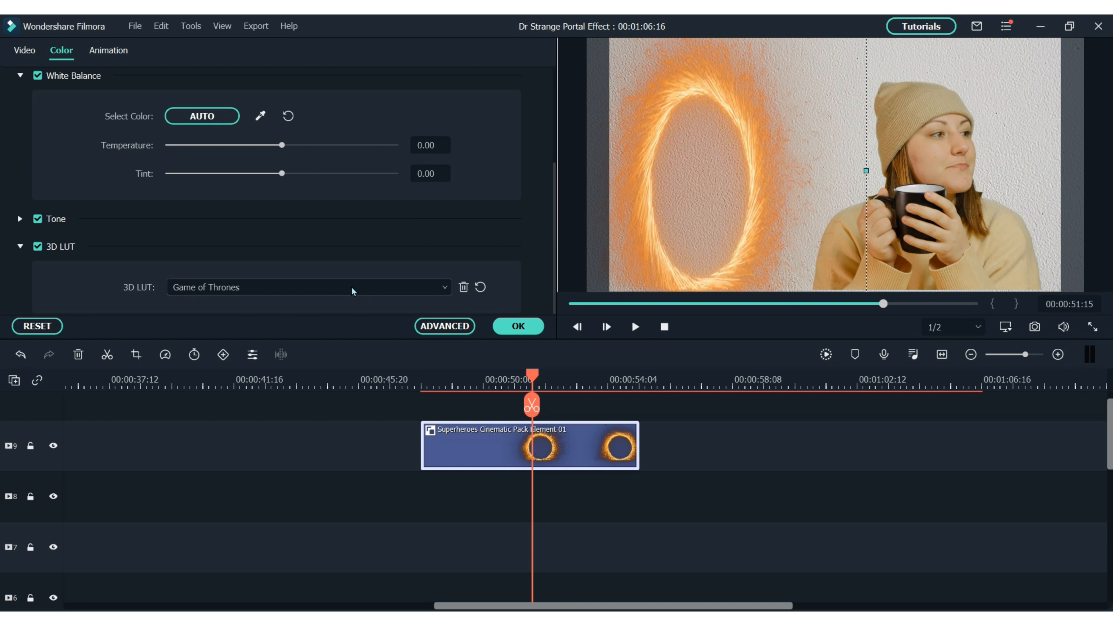
scroll(351, 286, "up", 1)
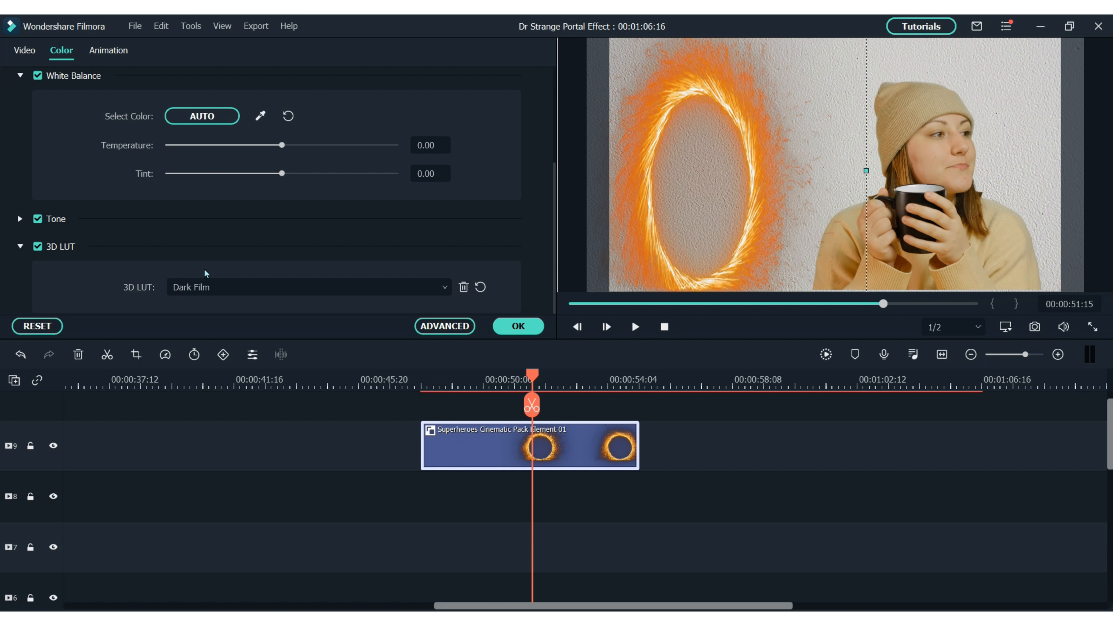
left_click(520, 327)
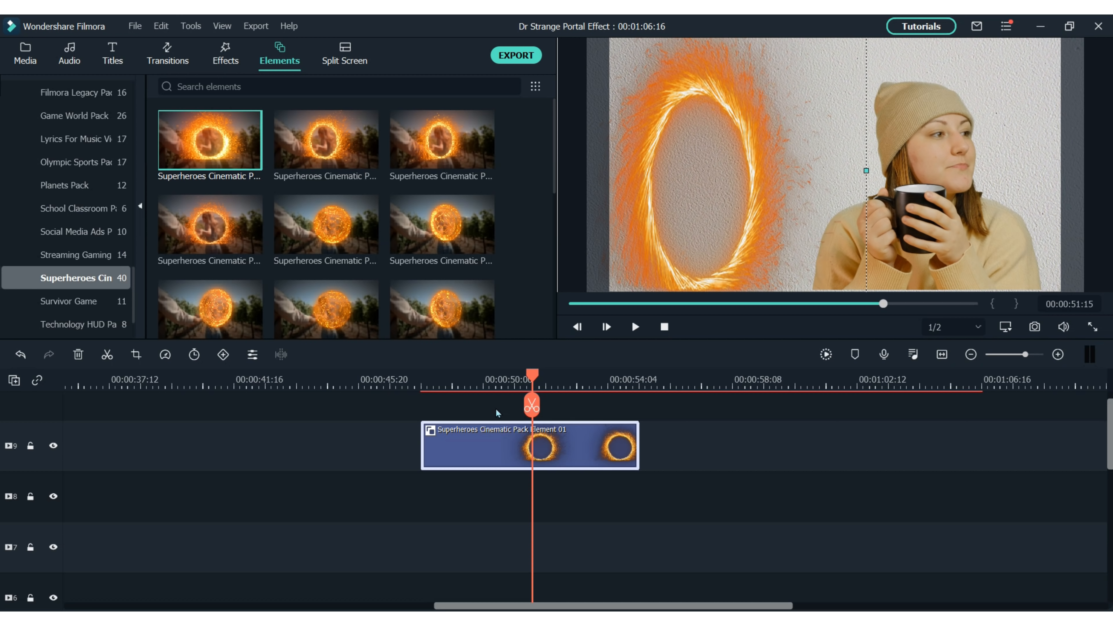
Look through the project media and the Filmstock website's video footage for a scene to show inside the portal
left_click(31, 55)
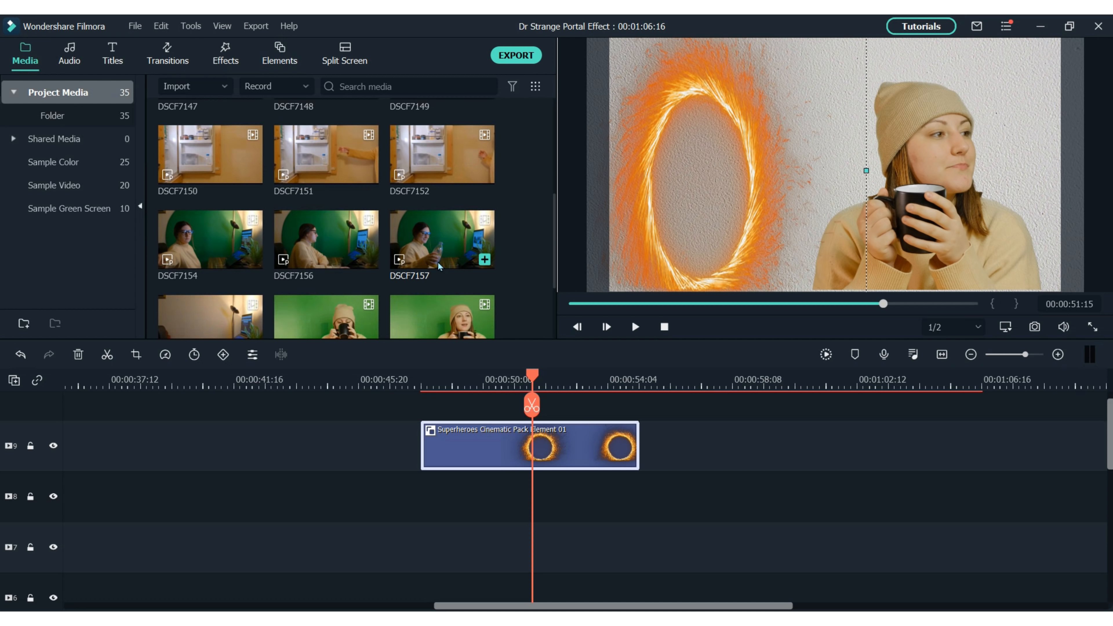
scroll(439, 265, "down", 5)
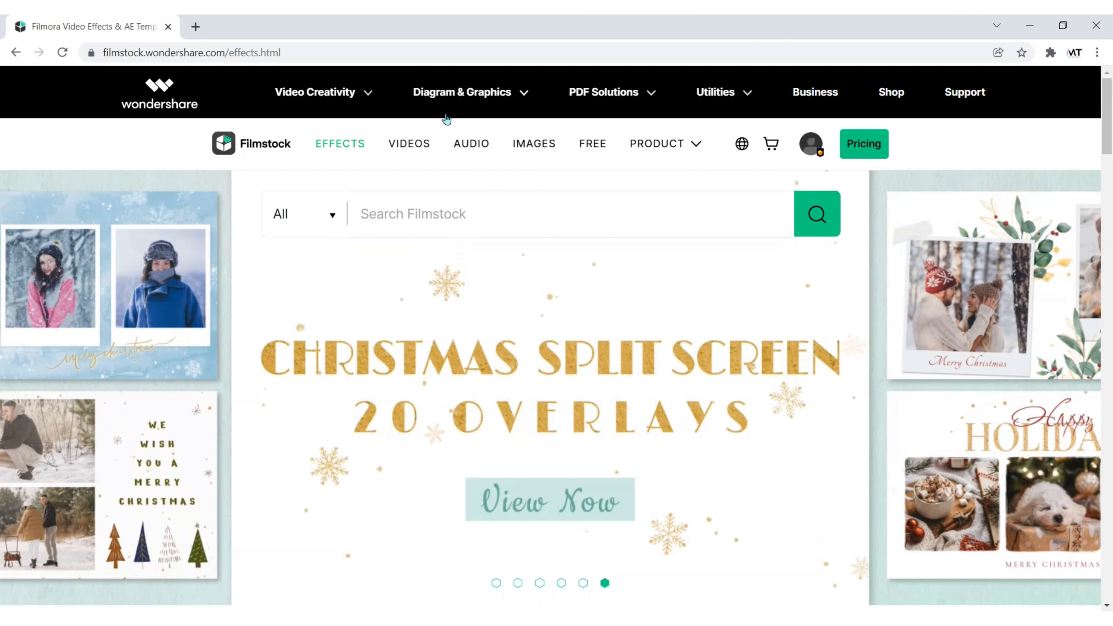
left_click(422, 145)
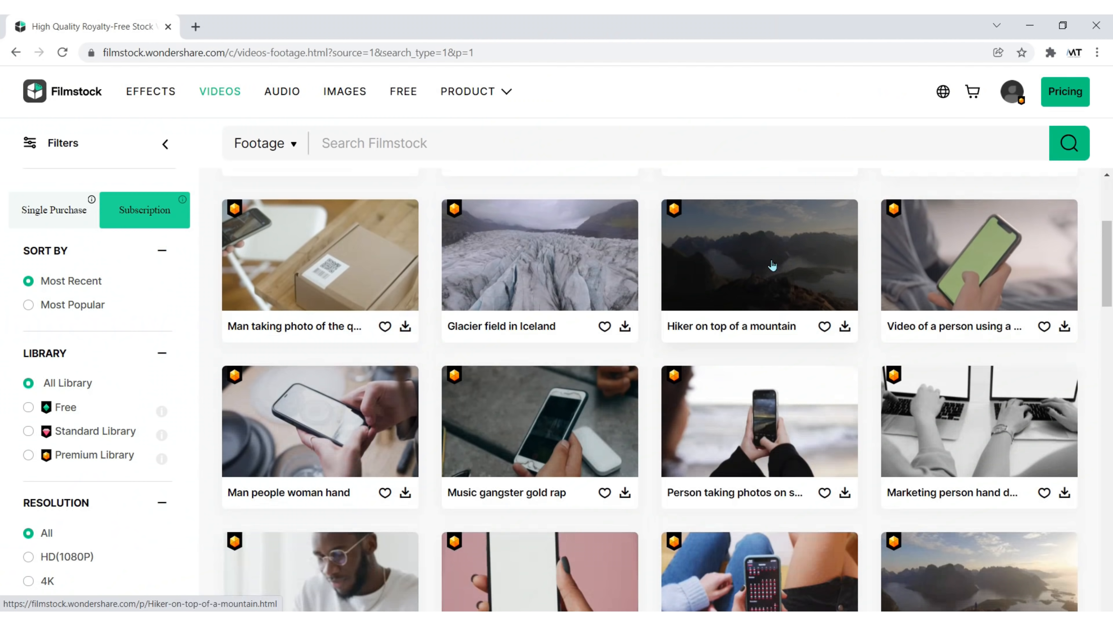
scroll(771, 265, "down", 7)
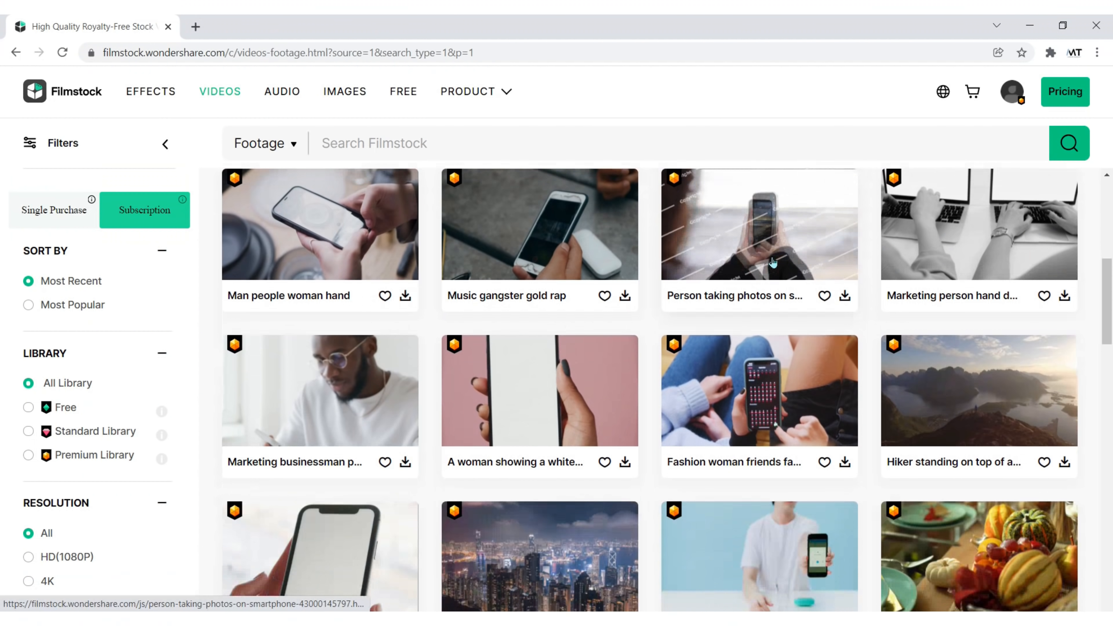
scroll(772, 259, "down", 1)
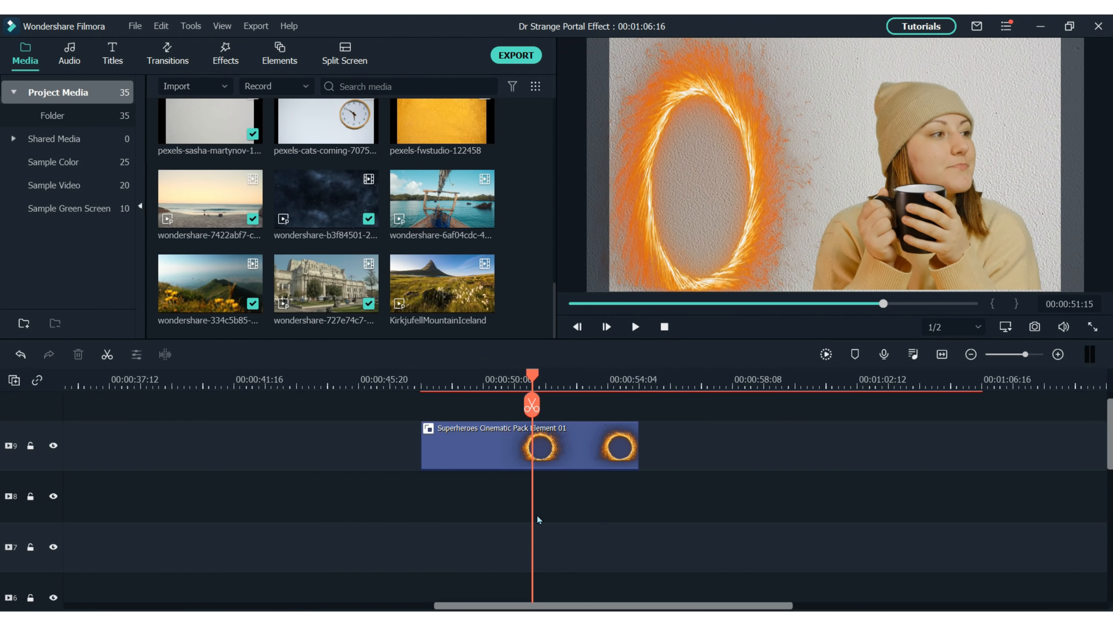
Place the starry-sky clip wondershare-b3f84501 on track 8 beneath the portal element and trim its end to match the element
scroll(517, 590, "up", 1)
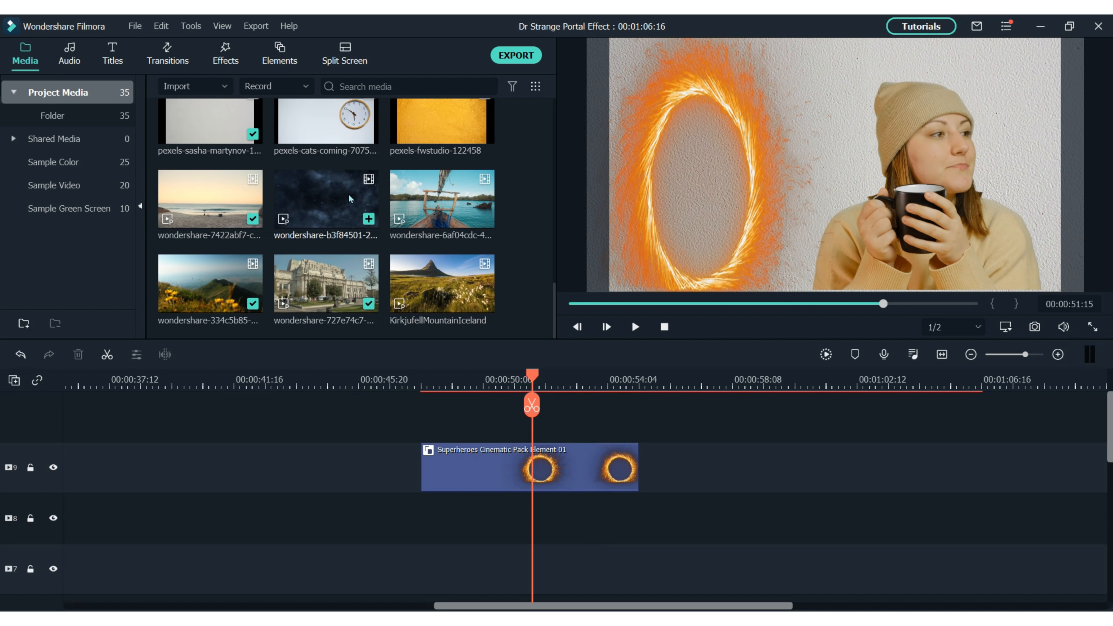
left_click(311, 184)
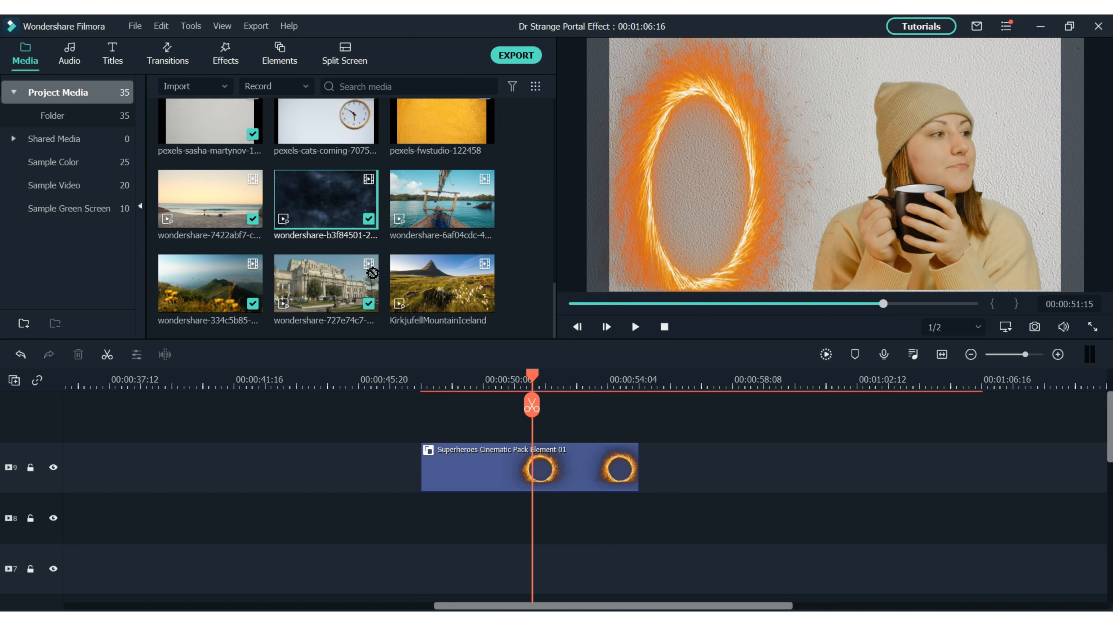
left_click_drag(415, 351, 428, 528)
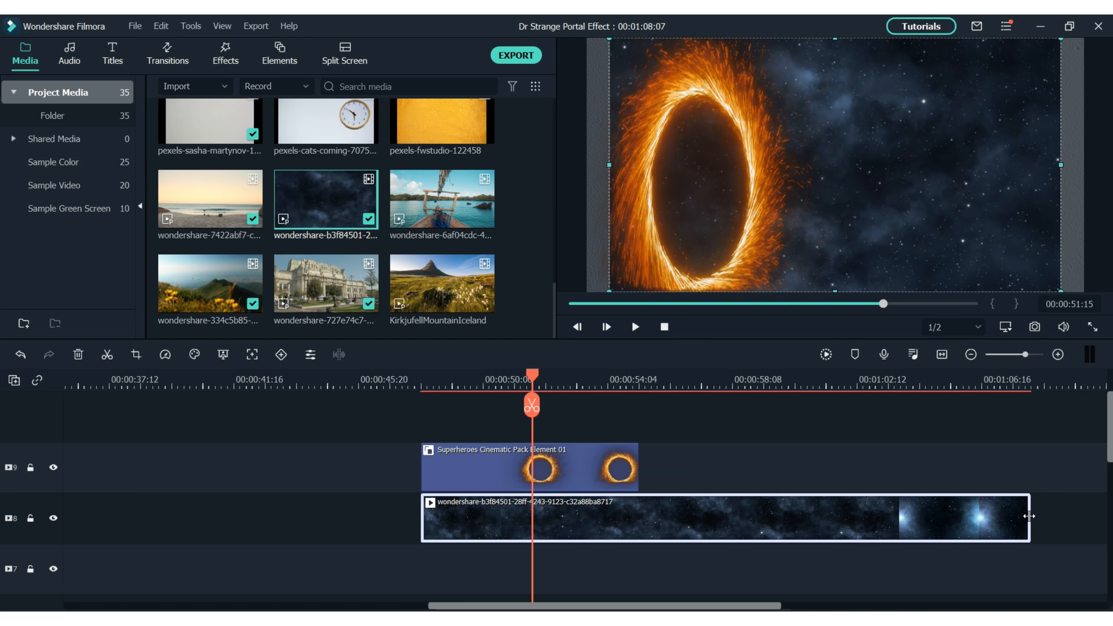
left_click_drag(1029, 516, 639, 516)
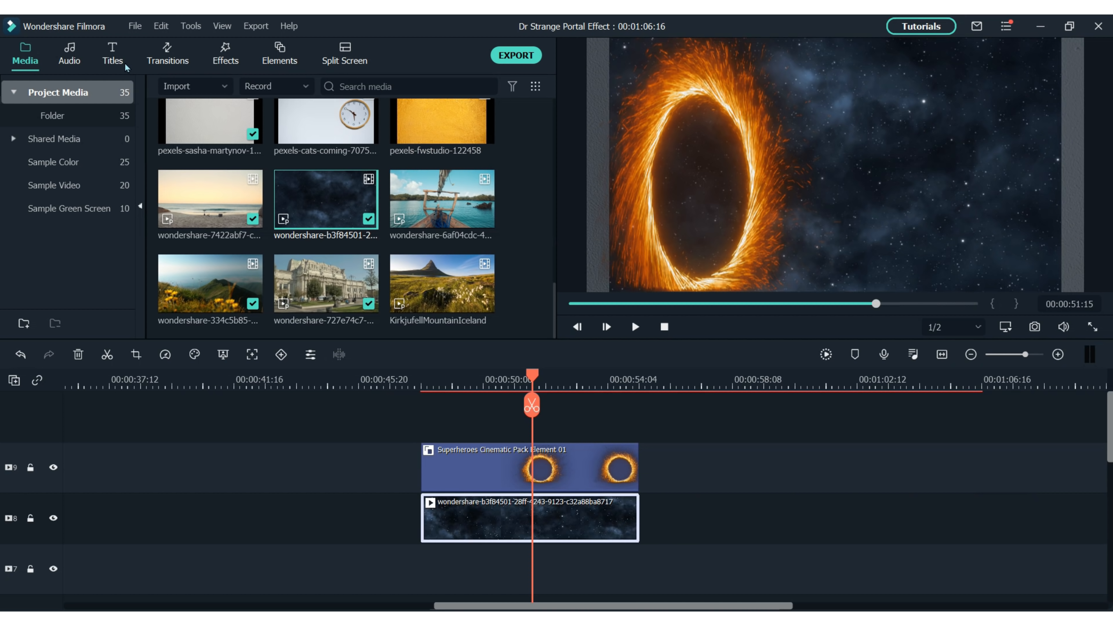
Apply the Image Mask effect from the Basic effects to the starry-sky clip on track 8
left_click(227, 53)
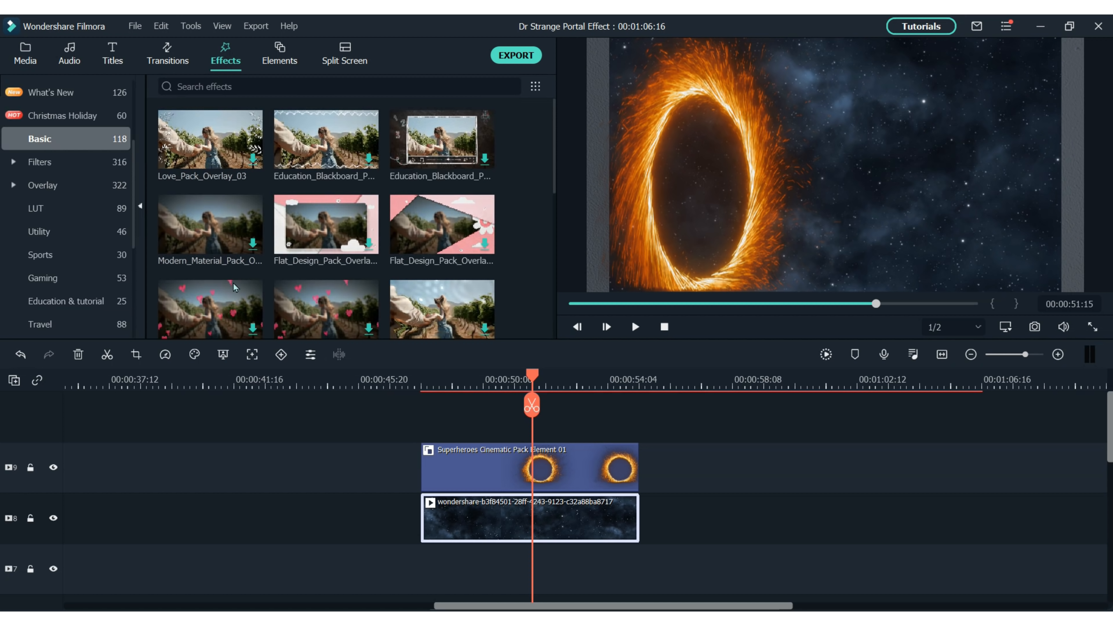
scroll(306, 212, "down", 10)
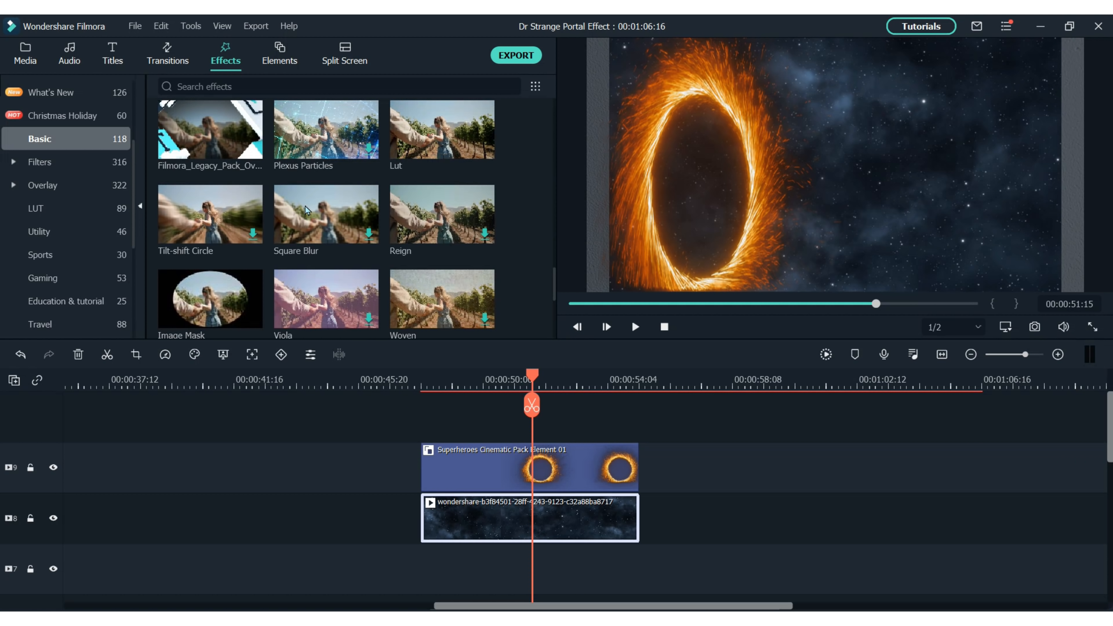
scroll(306, 206, "down", 3)
scroll(265, 267, "up", 3)
left_click_drag(198, 301, 473, 513)
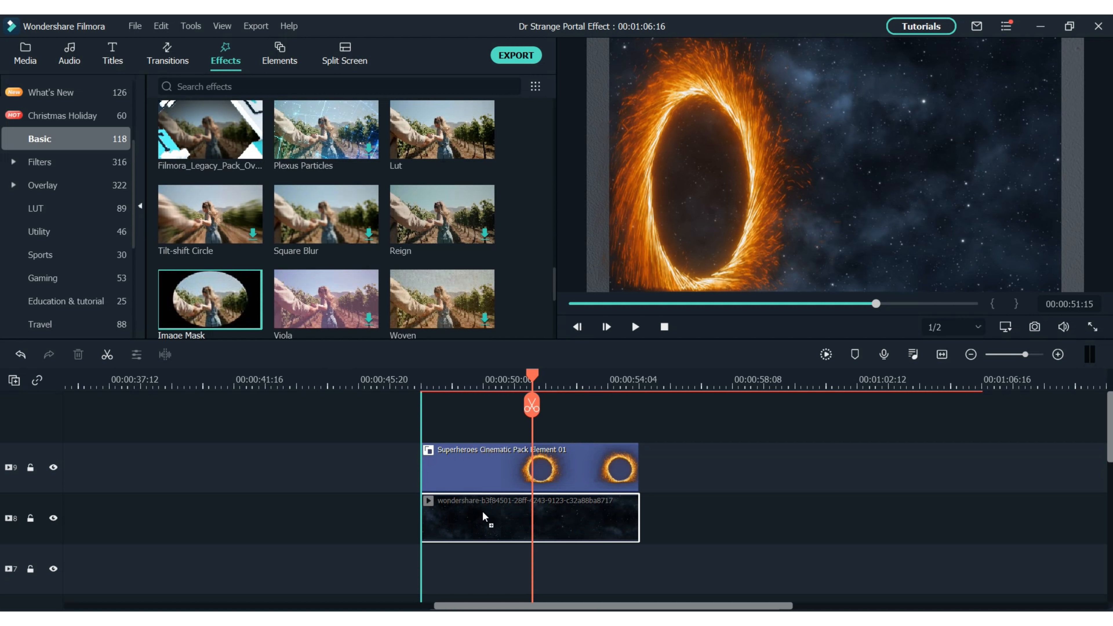
Apply the Image Mask to the starry-sky clip on track 8 and narrow and reposition its ellipse to fit inside the portal ring
left_click_drag(481, 511, 481, 511)
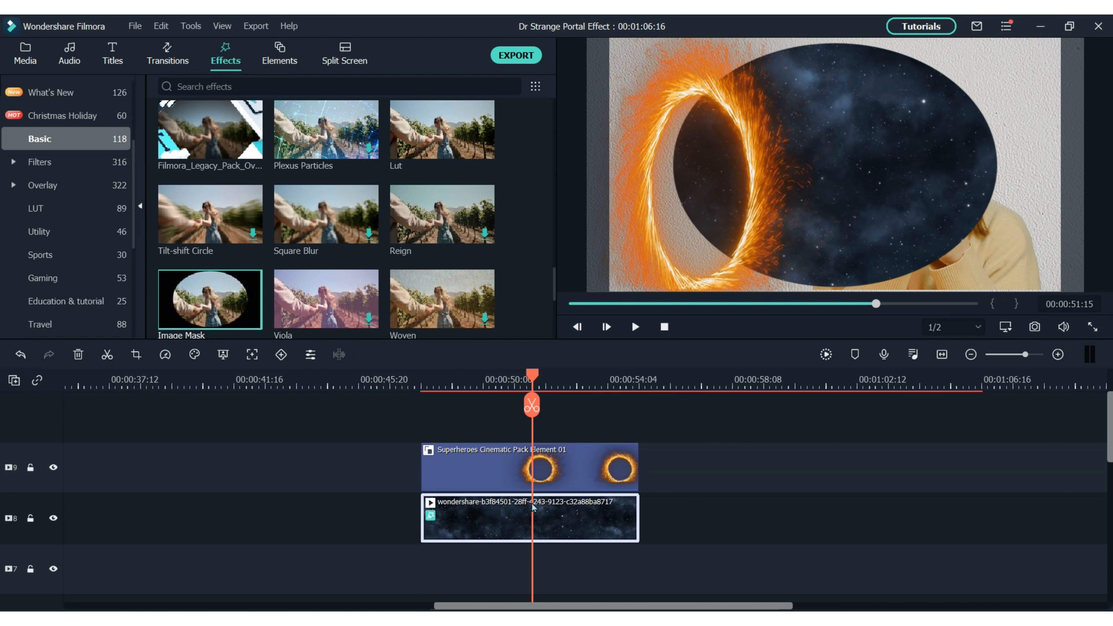
double_click(486, 504)
scroll(44, 219, "up", 5)
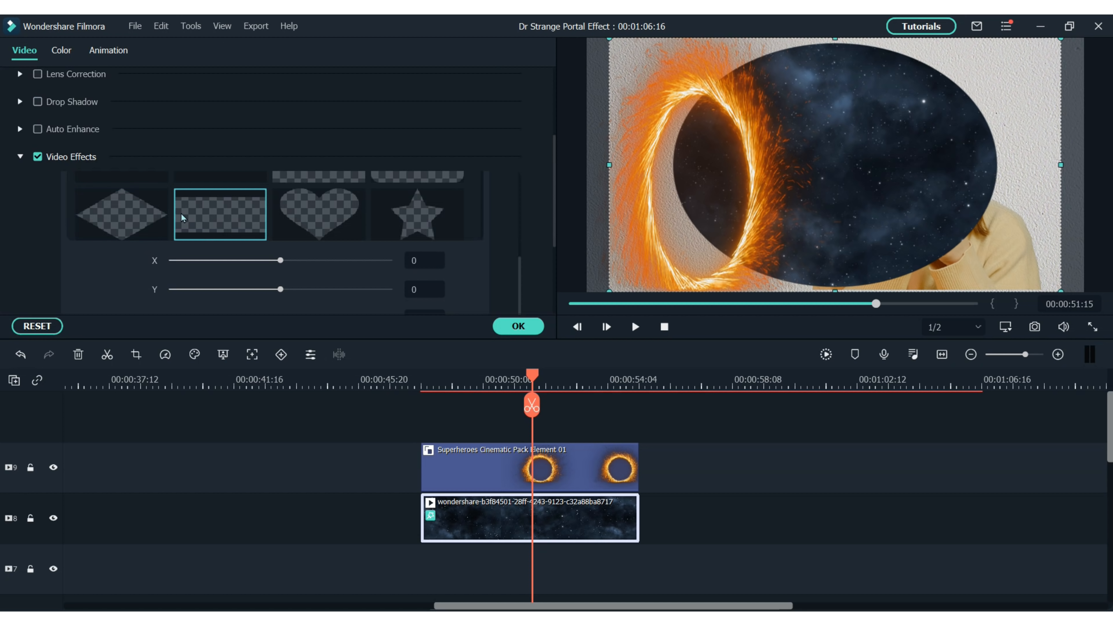
scroll(197, 210, "down", 4)
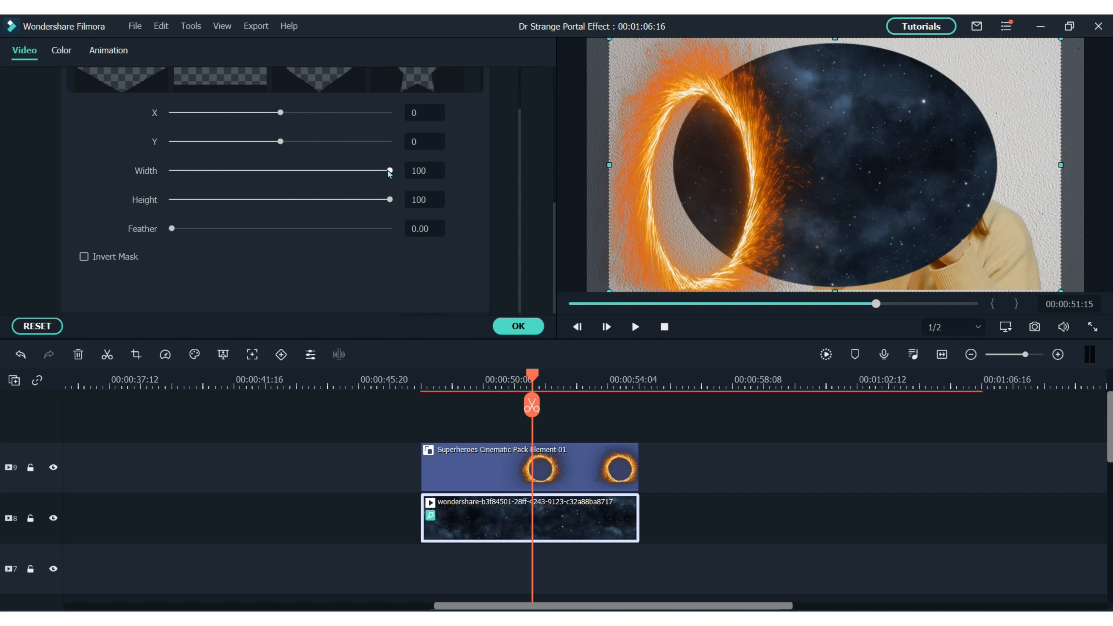
left_click_drag(389, 171, 357, 173)
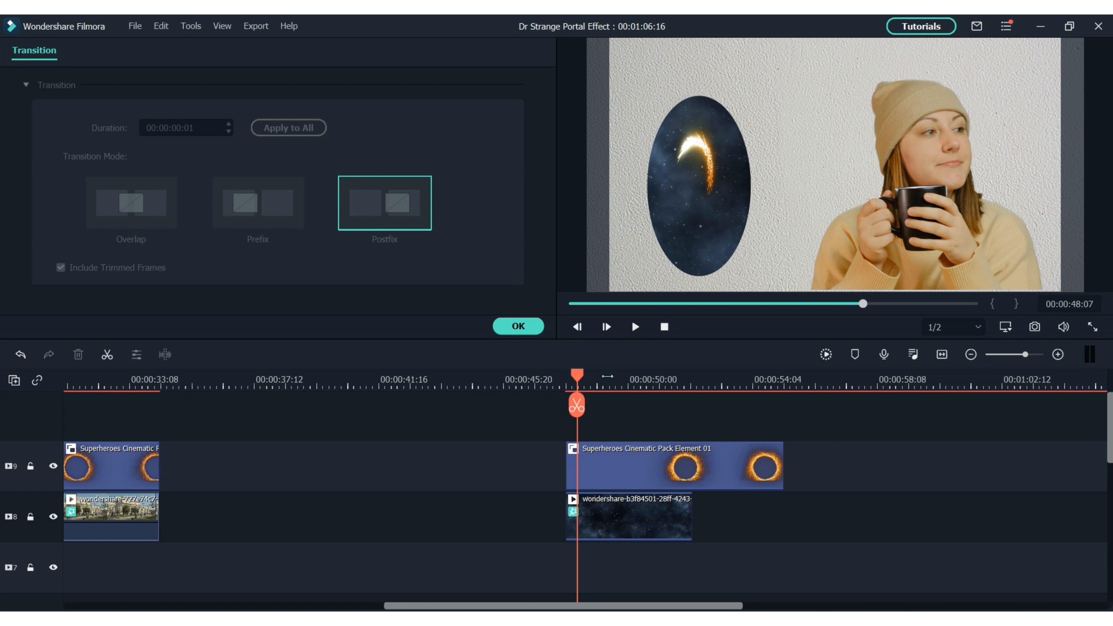
Add the Round Zoom In transition from the Basic transitions to the start of the starry-sky clip
key("Up")
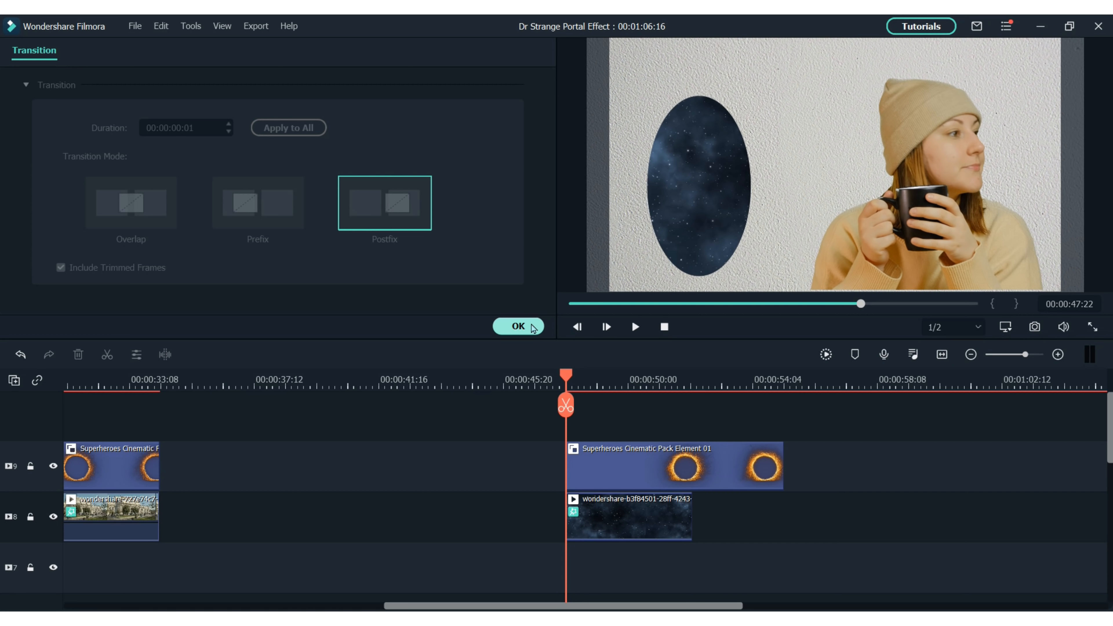
left_click(518, 326)
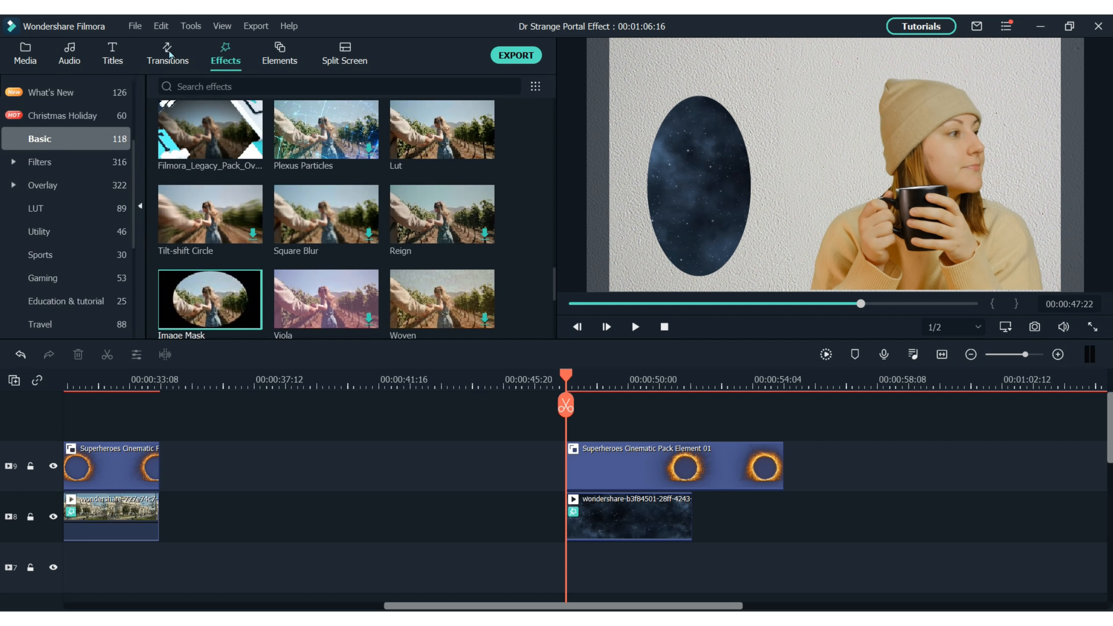
left_click(169, 54)
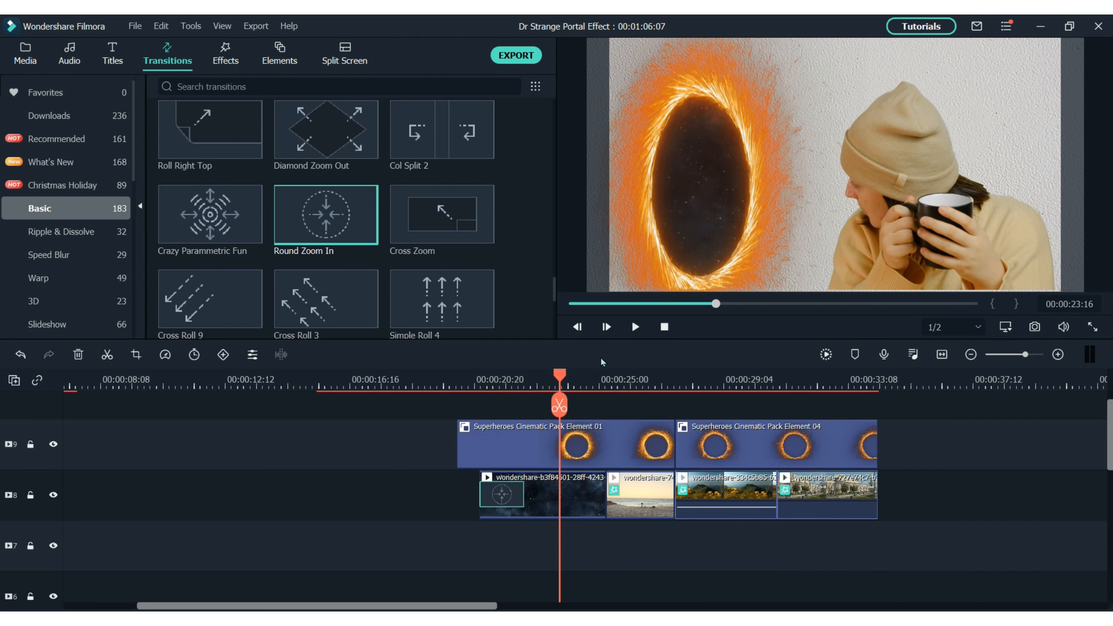
Check the portal at several points along the first sequence's starry-sky, beach and landscape clips
left_click(635, 382)
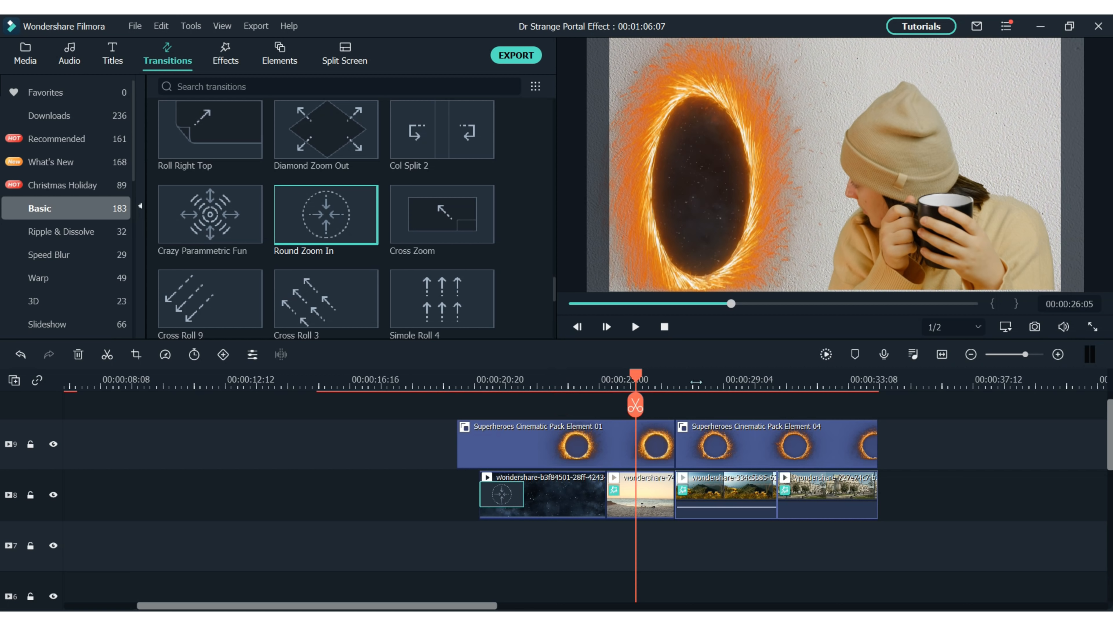
left_click(810, 385)
left_click(735, 385)
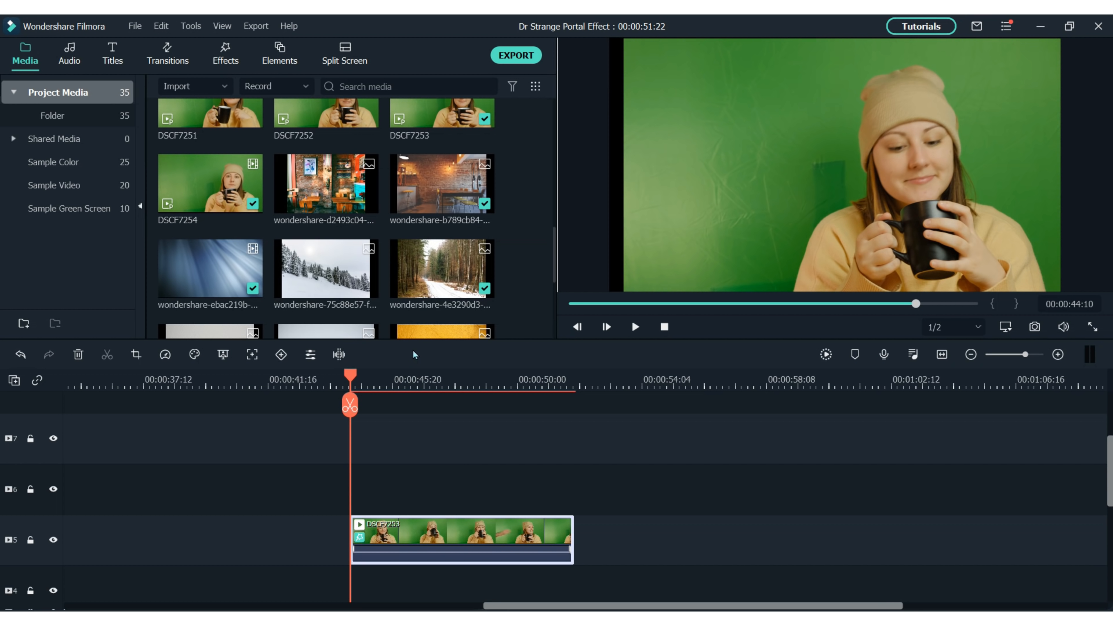
Key out DSCF7253's green background with chroma key offset 35 and tolerance 42, and enlarge the brick café image wondershare-b789cb84 behind it
key("space")
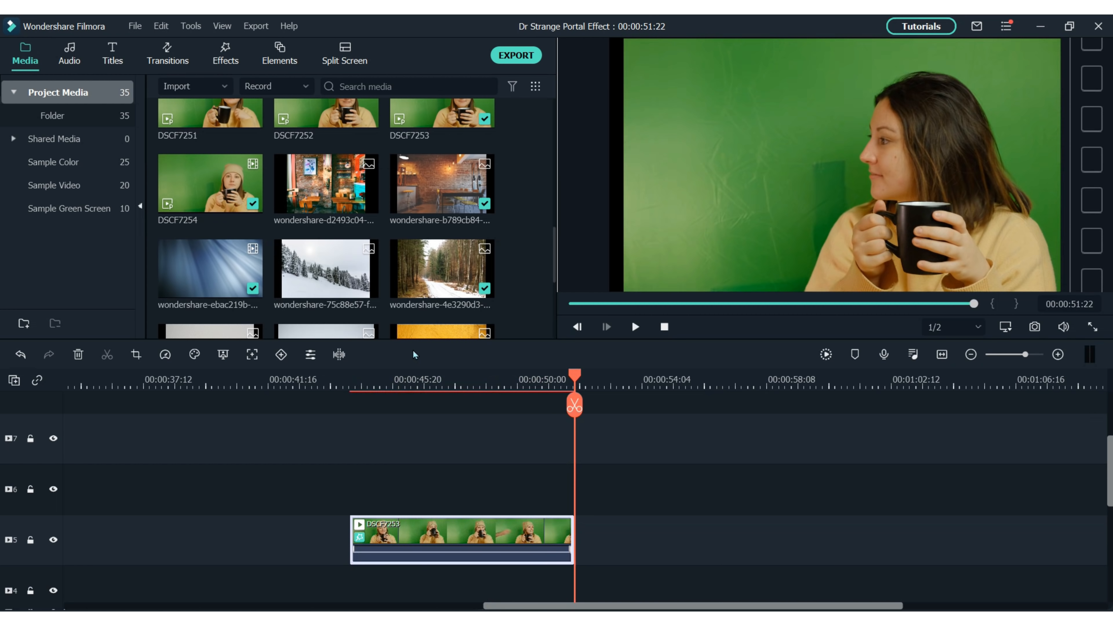
left_click(389, 383)
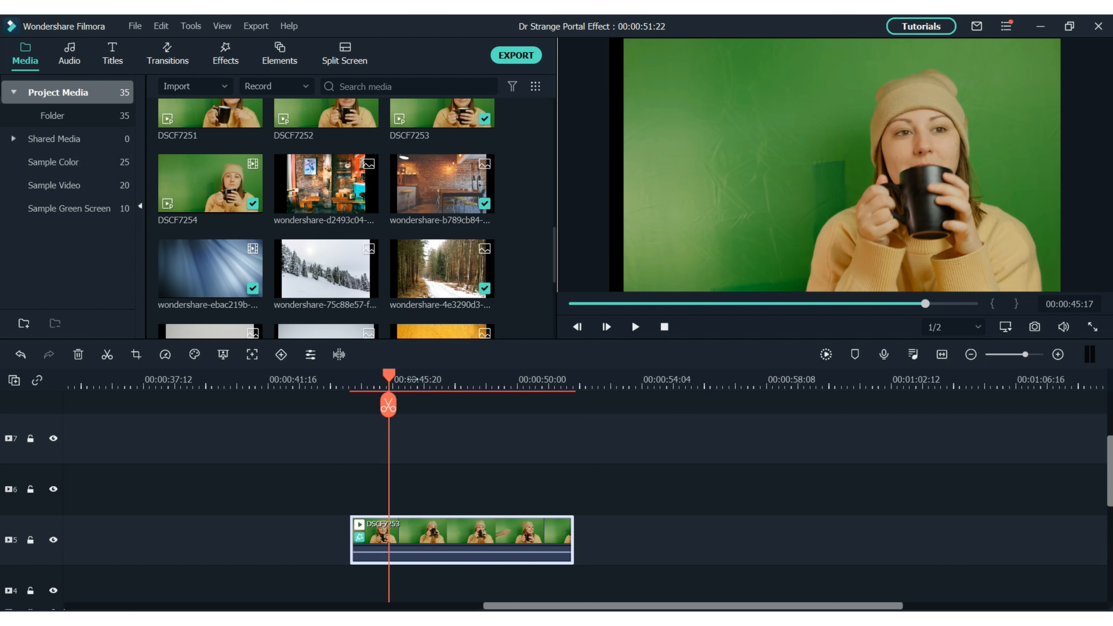
scroll(539, 482, "down", 2)
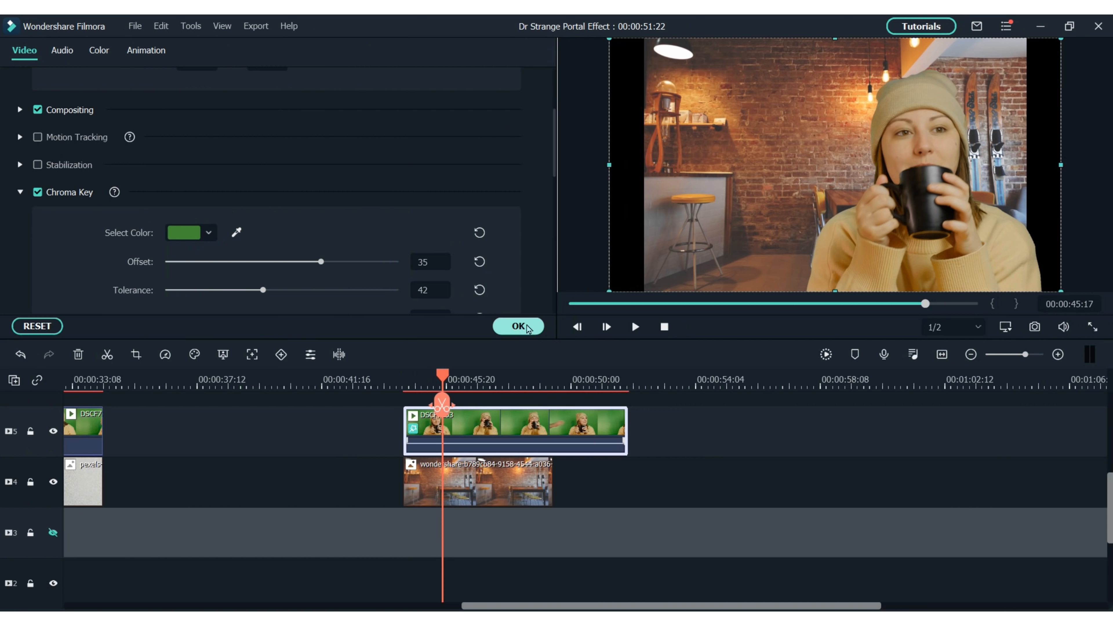
left_click(518, 326)
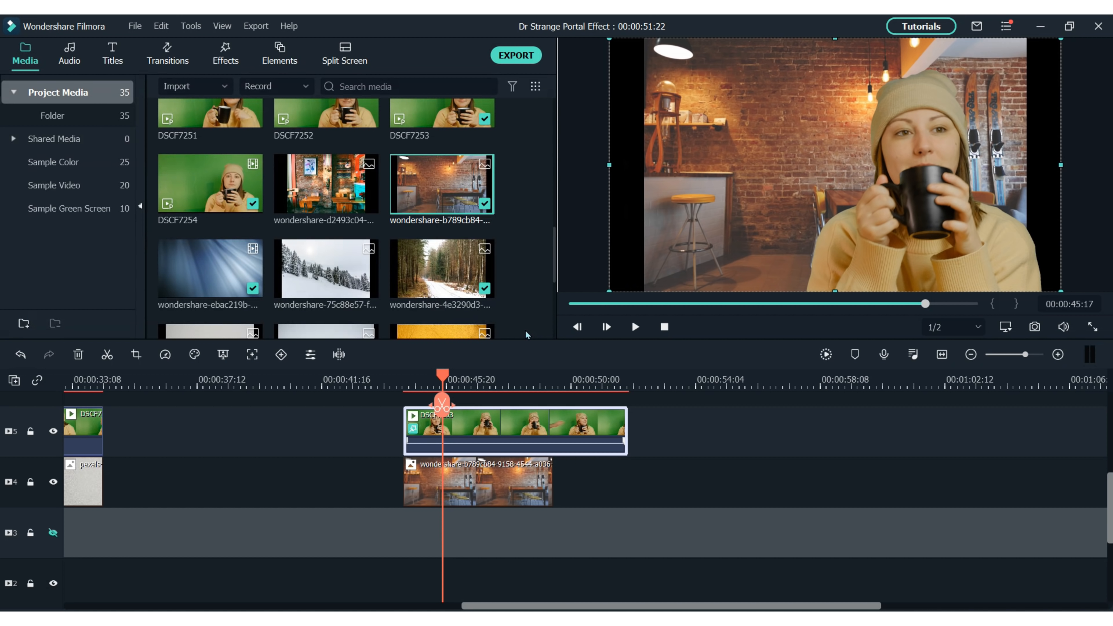
left_click(479, 385)
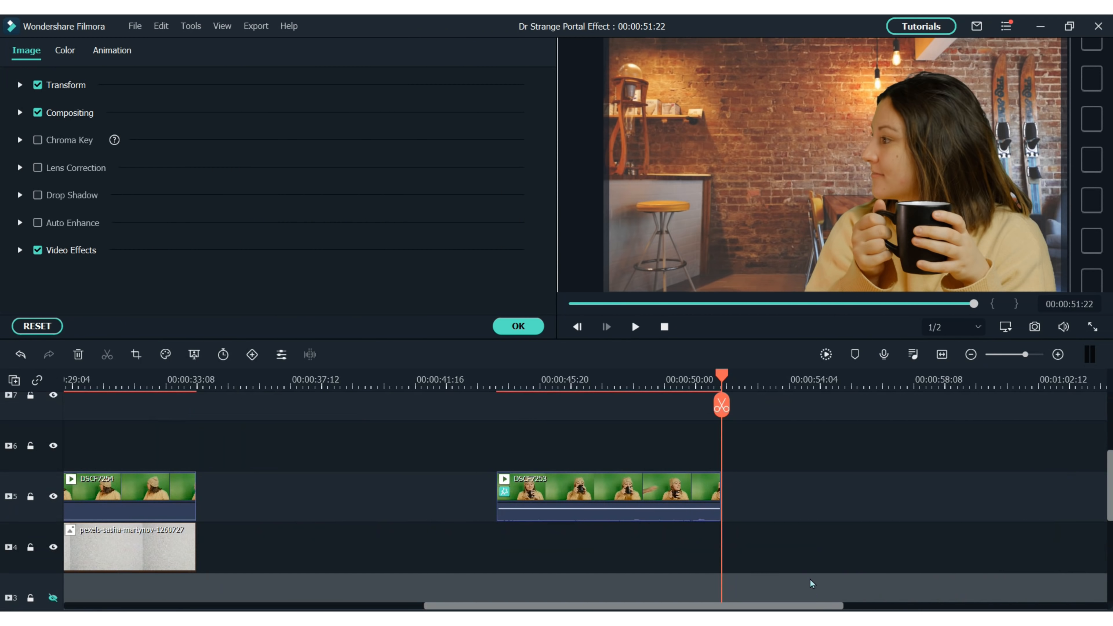
left_click(518, 326)
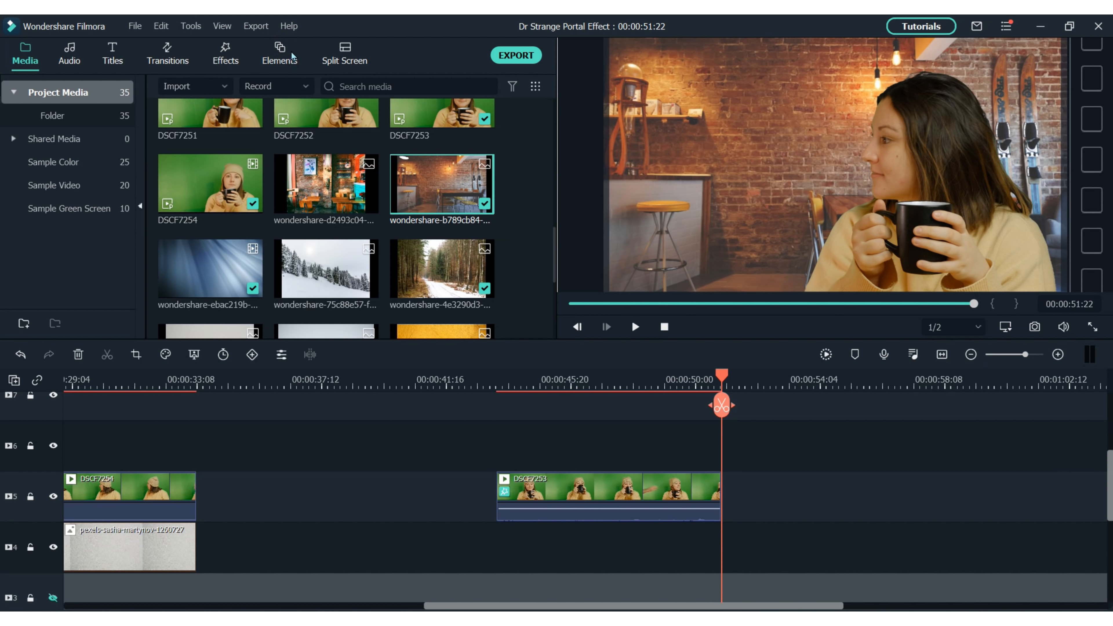
Place Superheroes Cinematic Pack Element 02 on track 6 over DSCF7253 at 4.50x speed, and play back the moment the hand reaches through it
left_click(289, 58)
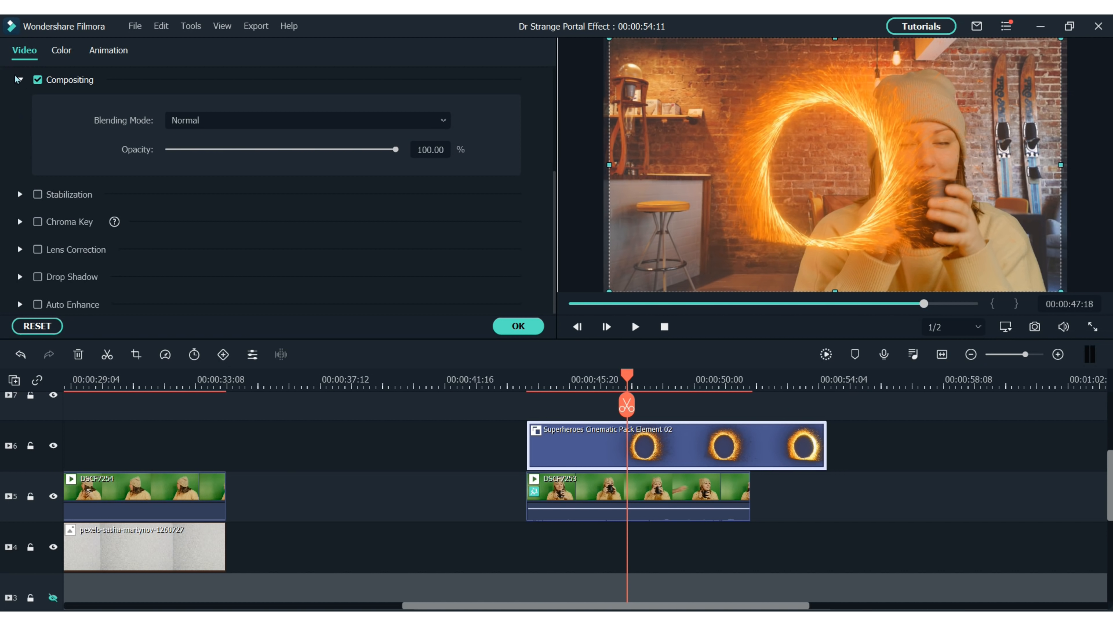
scroll(45, 131, "up", 4)
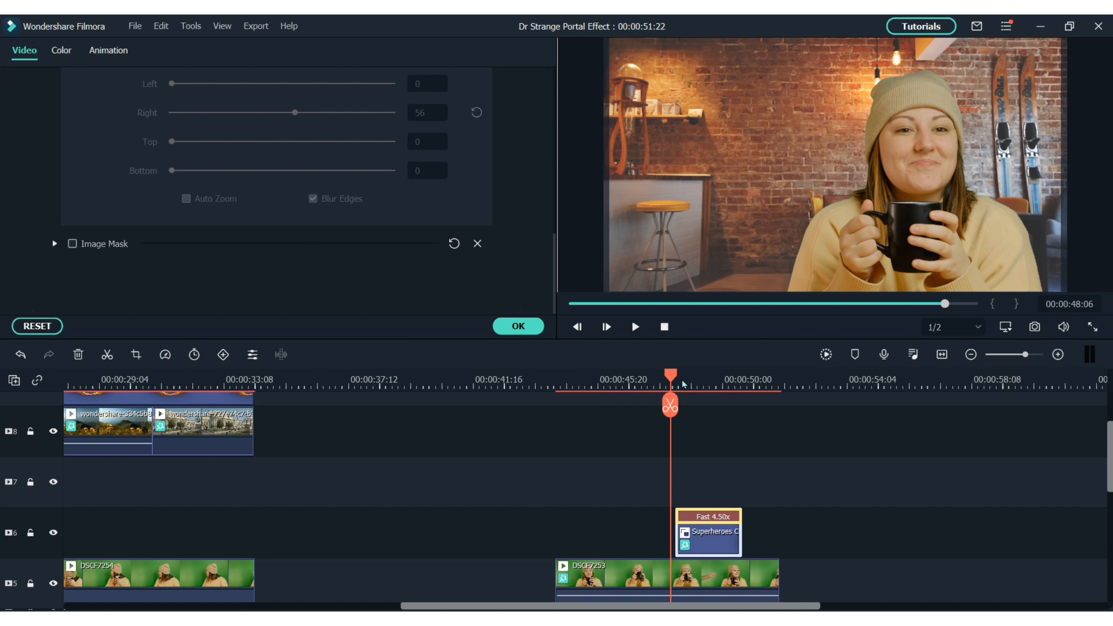
key("space")
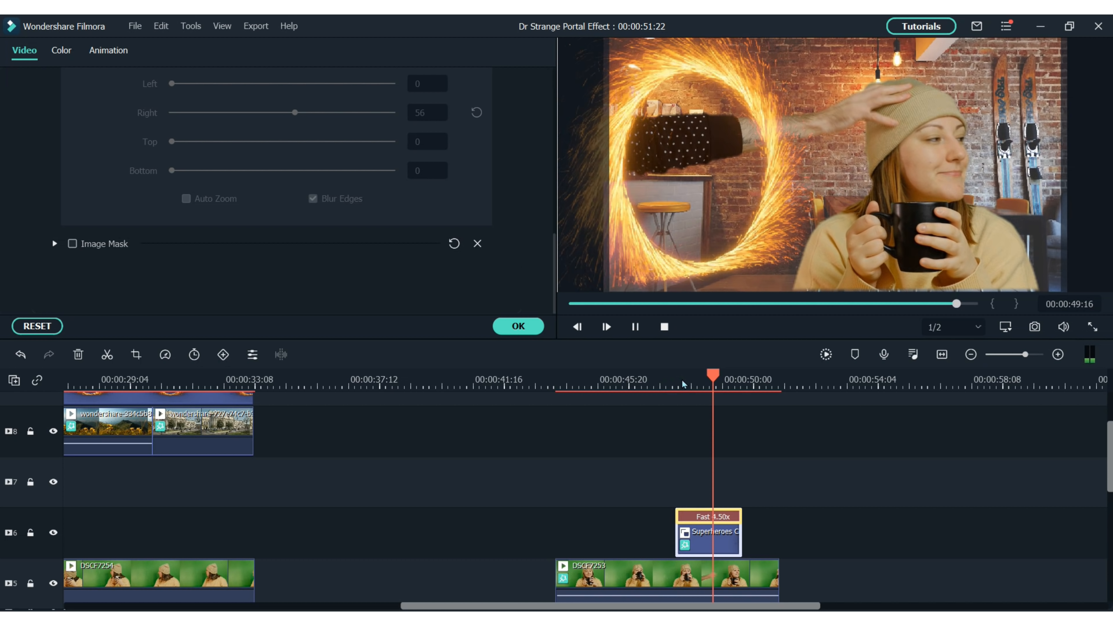
key("space")
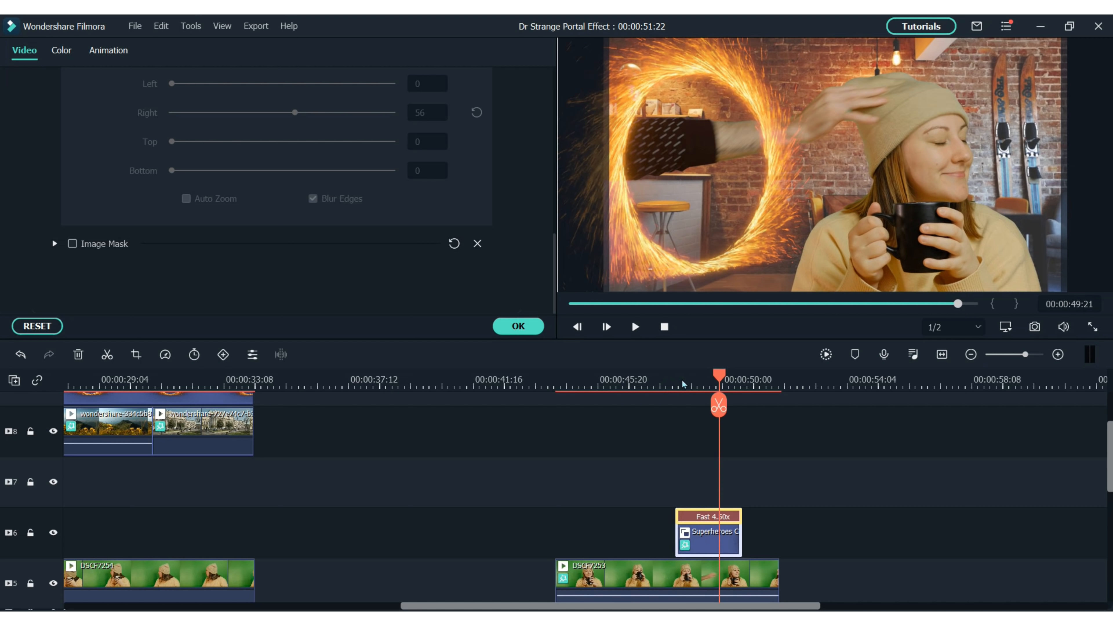
left_click(705, 384)
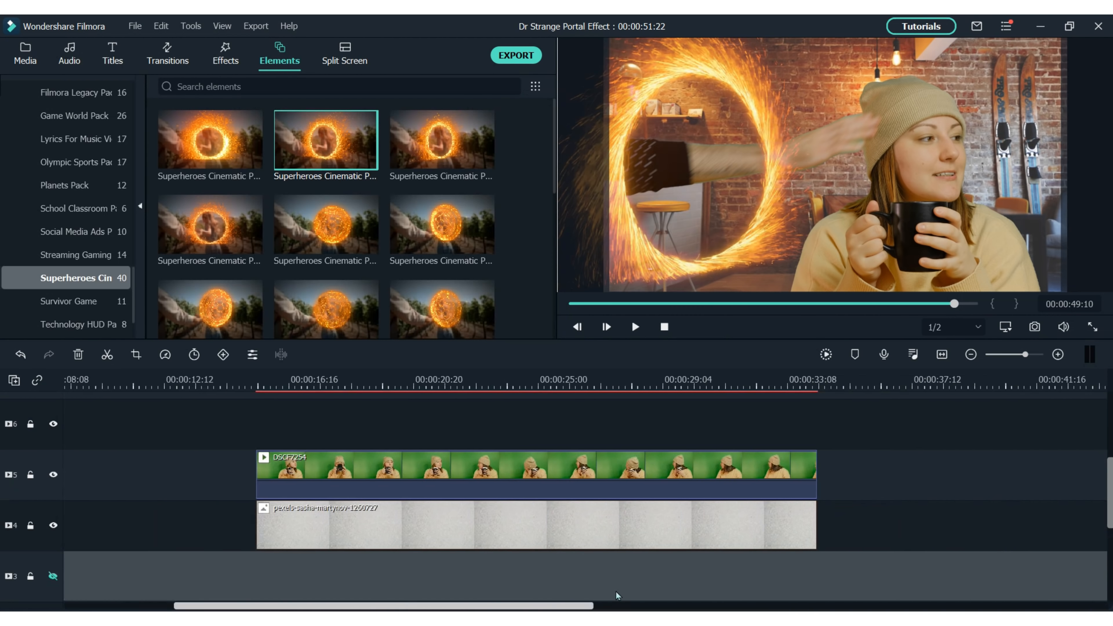
Duplicate the track 6 portal element onto track 4 beneath DSCF7253, aligned in time with the original
scroll(572, 592, "down", 3)
left_click(626, 378)
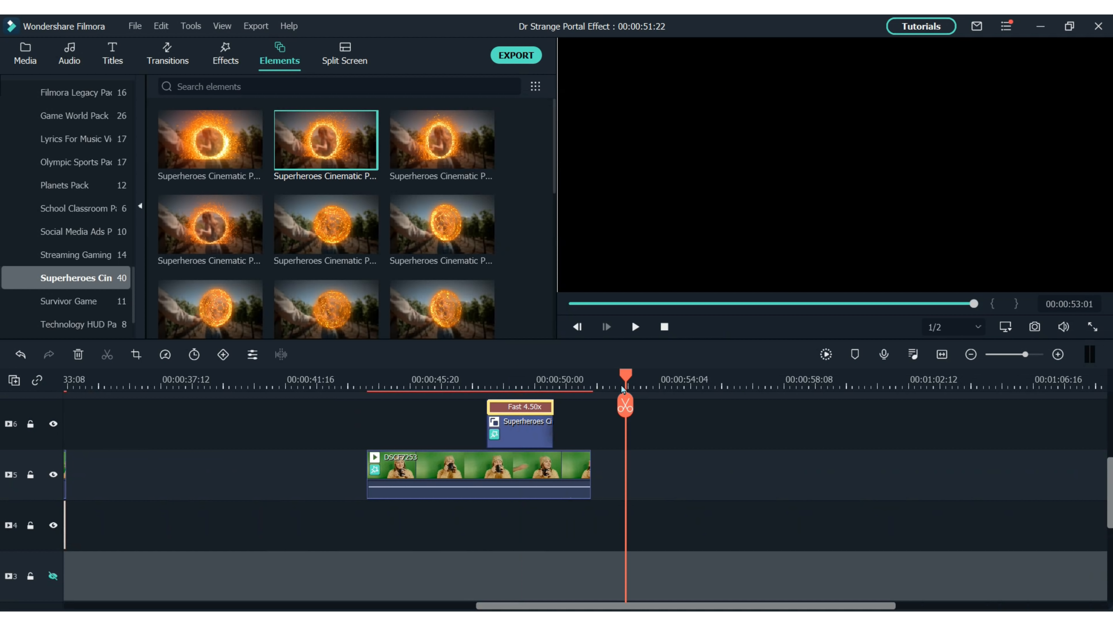
left_click(642, 430)
right_click(642, 430)
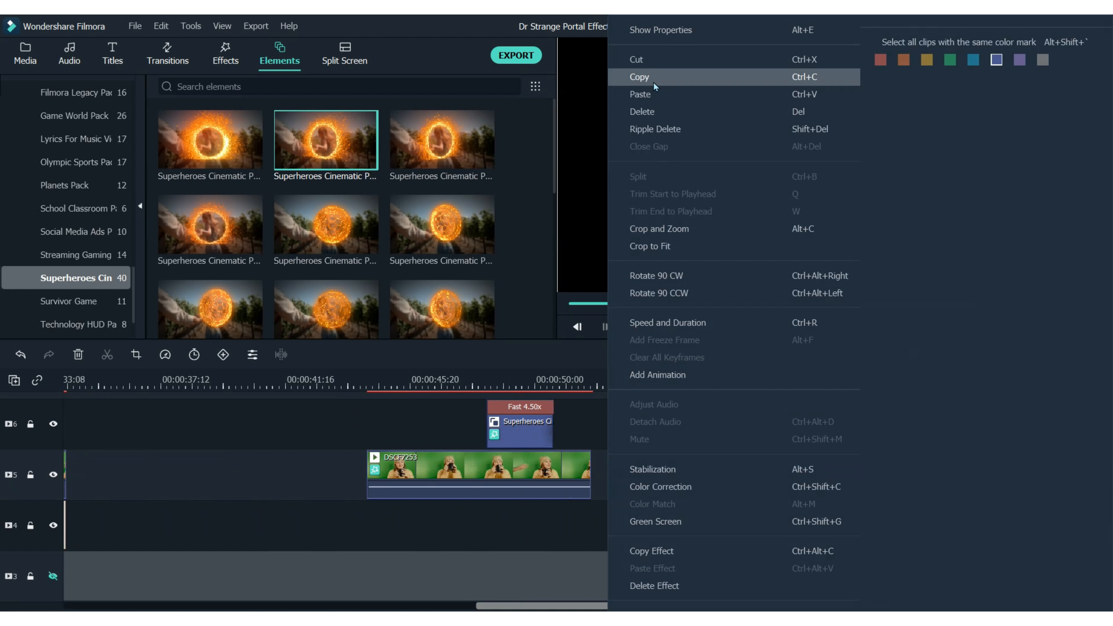
left_click(653, 95)
left_click_drag(667, 532, 528, 531)
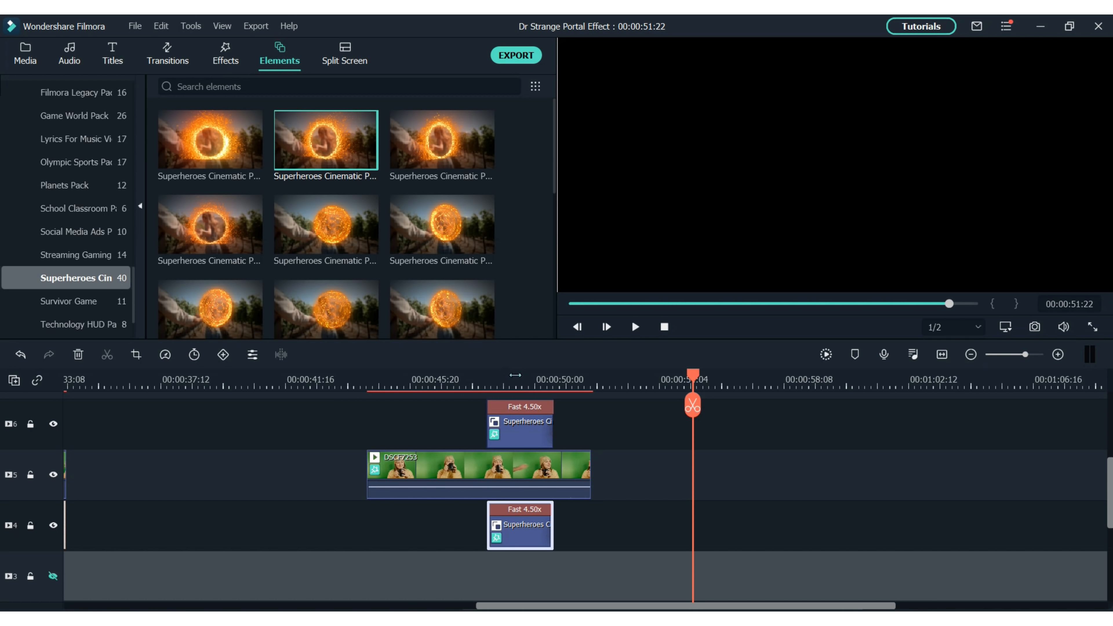
Enable the Crop effect on the track 6 portal element and raise its right crop slightly above 62 so the arm passes over the ring's right half
left_click(524, 379)
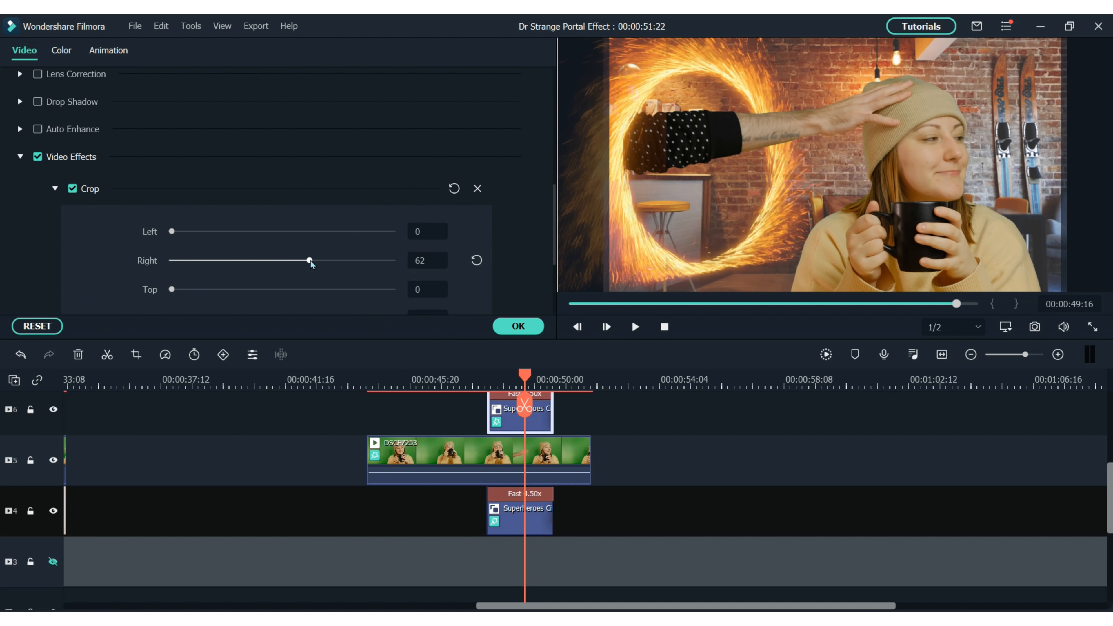
mouse_move(310, 260)
left_mouse_down()
mouse_move(201, 260)
mouse_move(314, 263)
left_mouse_up()
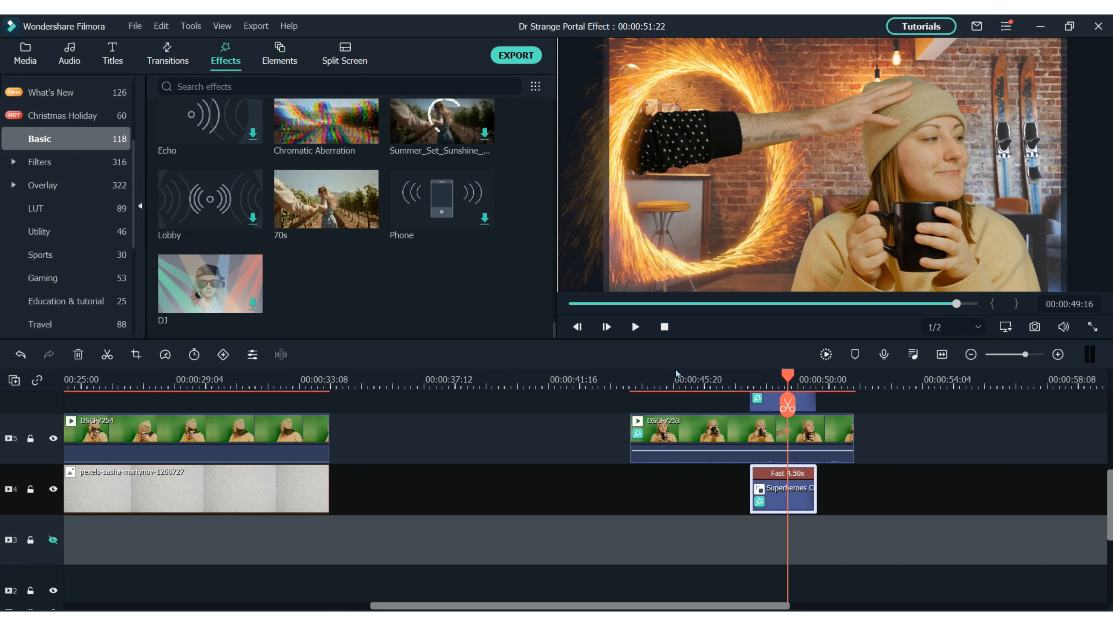